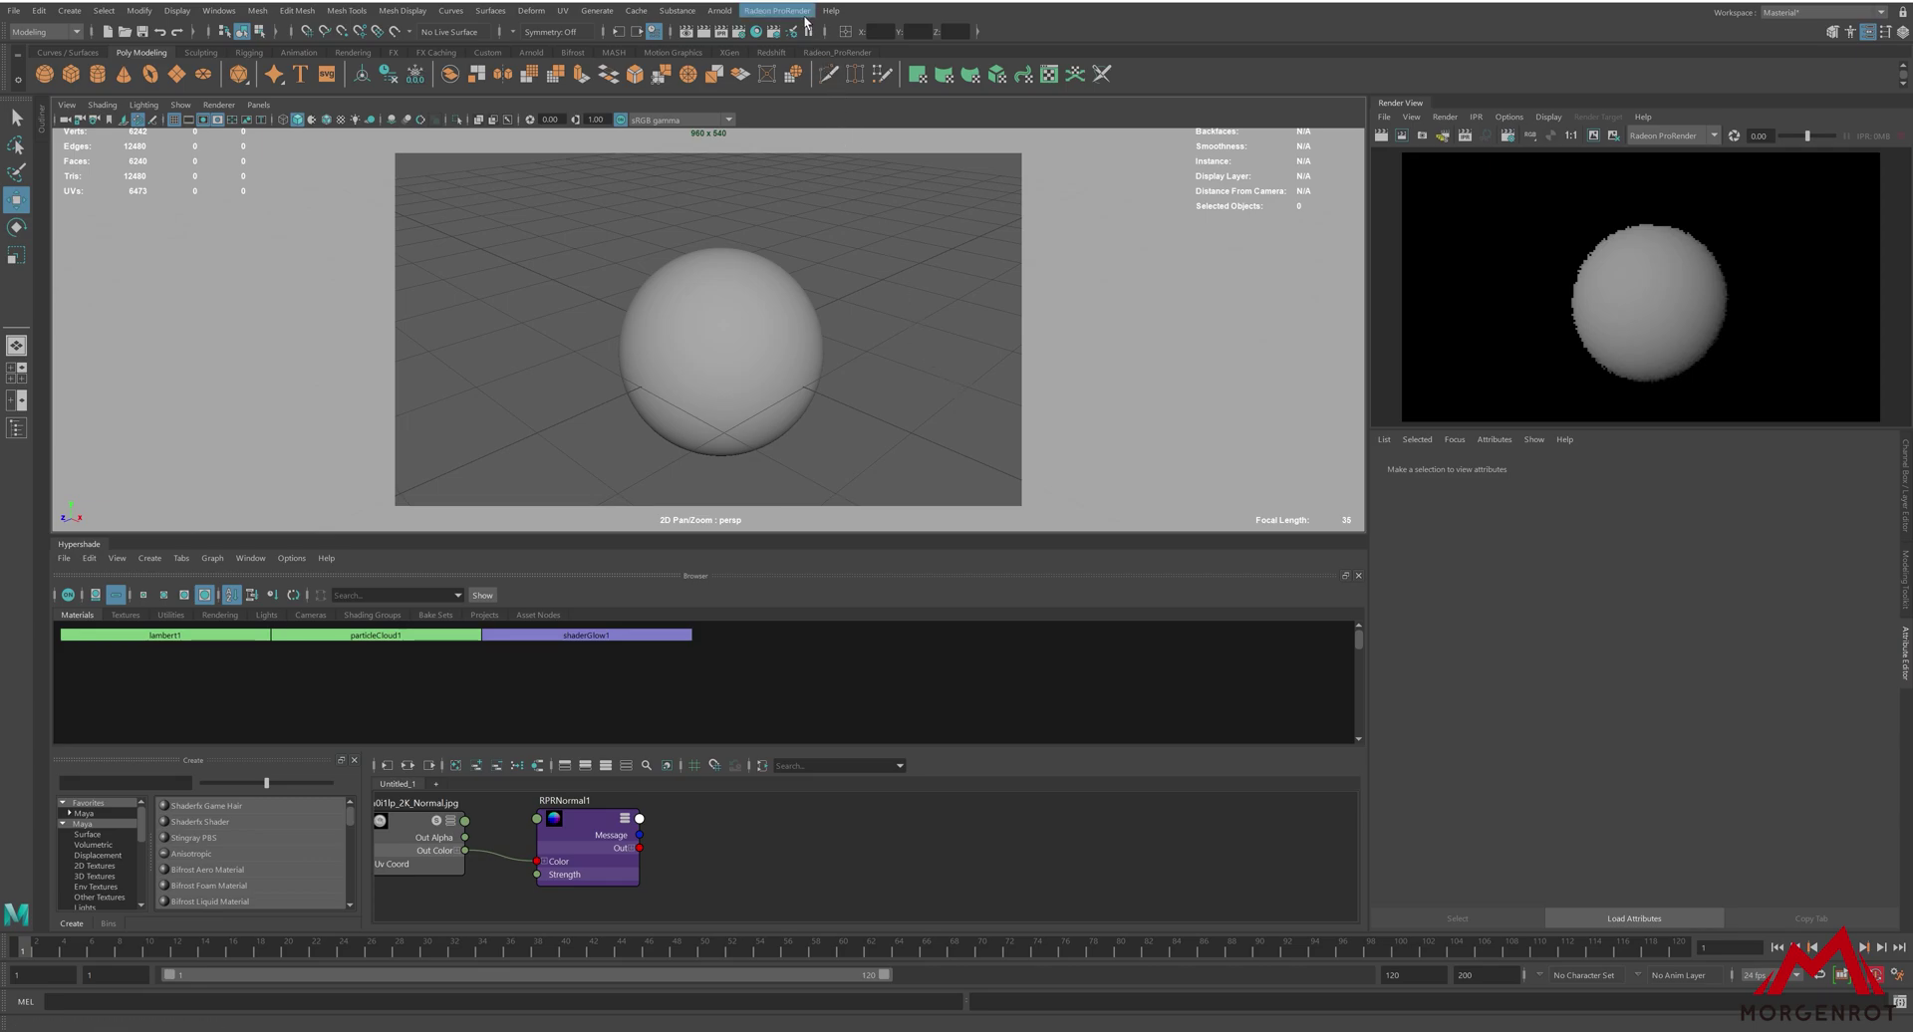
- Create an RPR physical light and set its Light Type to Directional
left_click(776, 10)
mouse_move(821, 104)
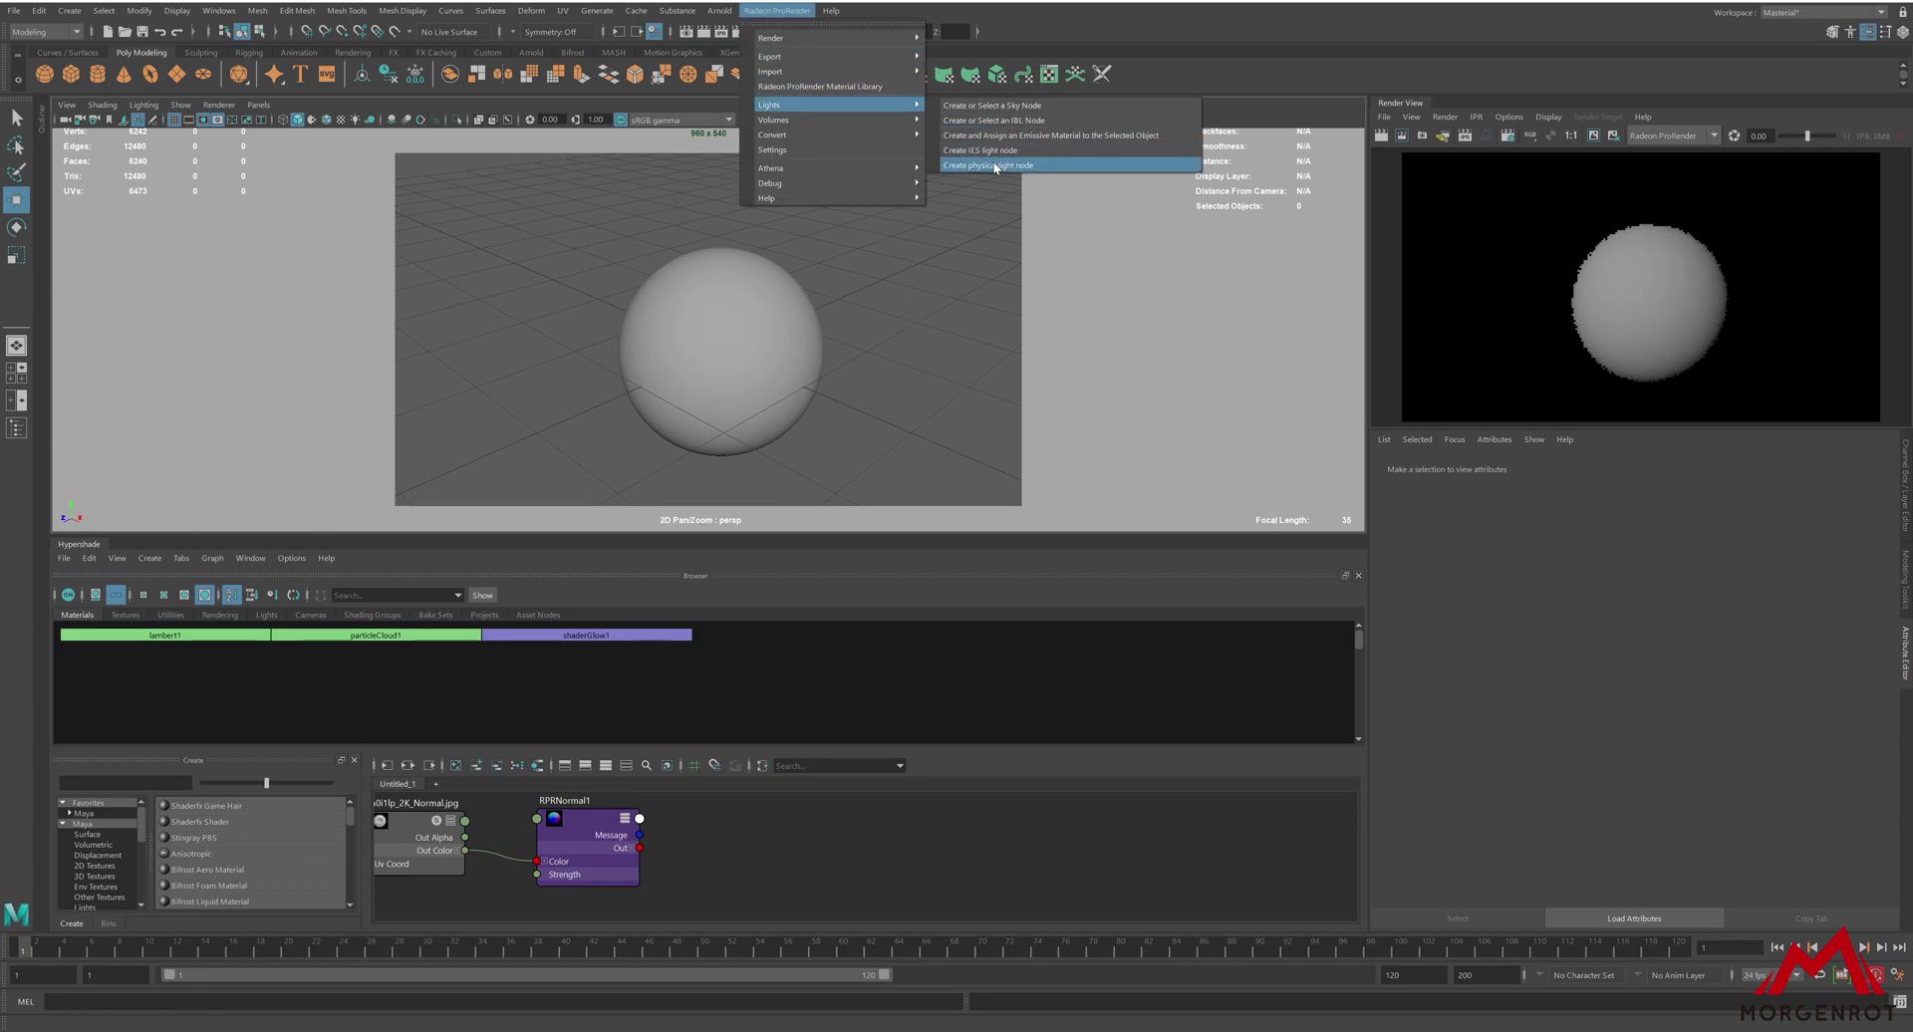
left_click(1006, 159)
left_click(1533, 573)
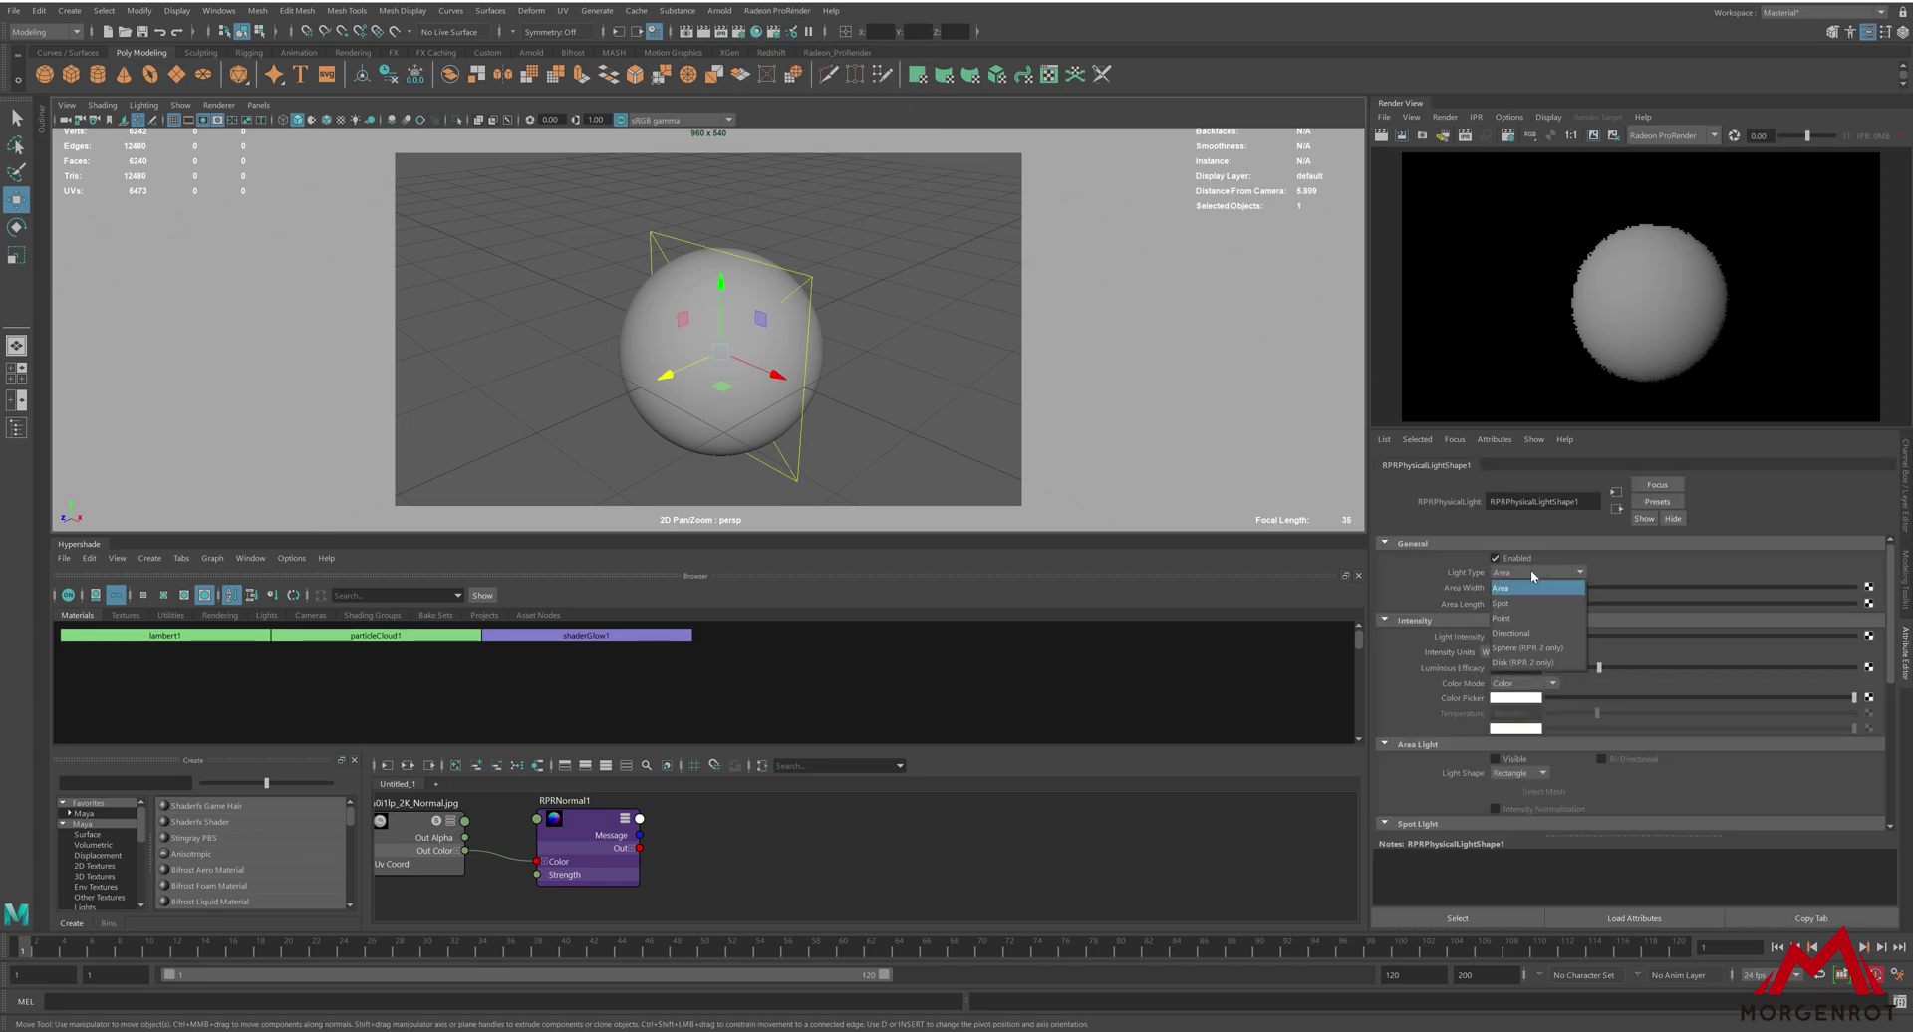
left_click(1528, 633)
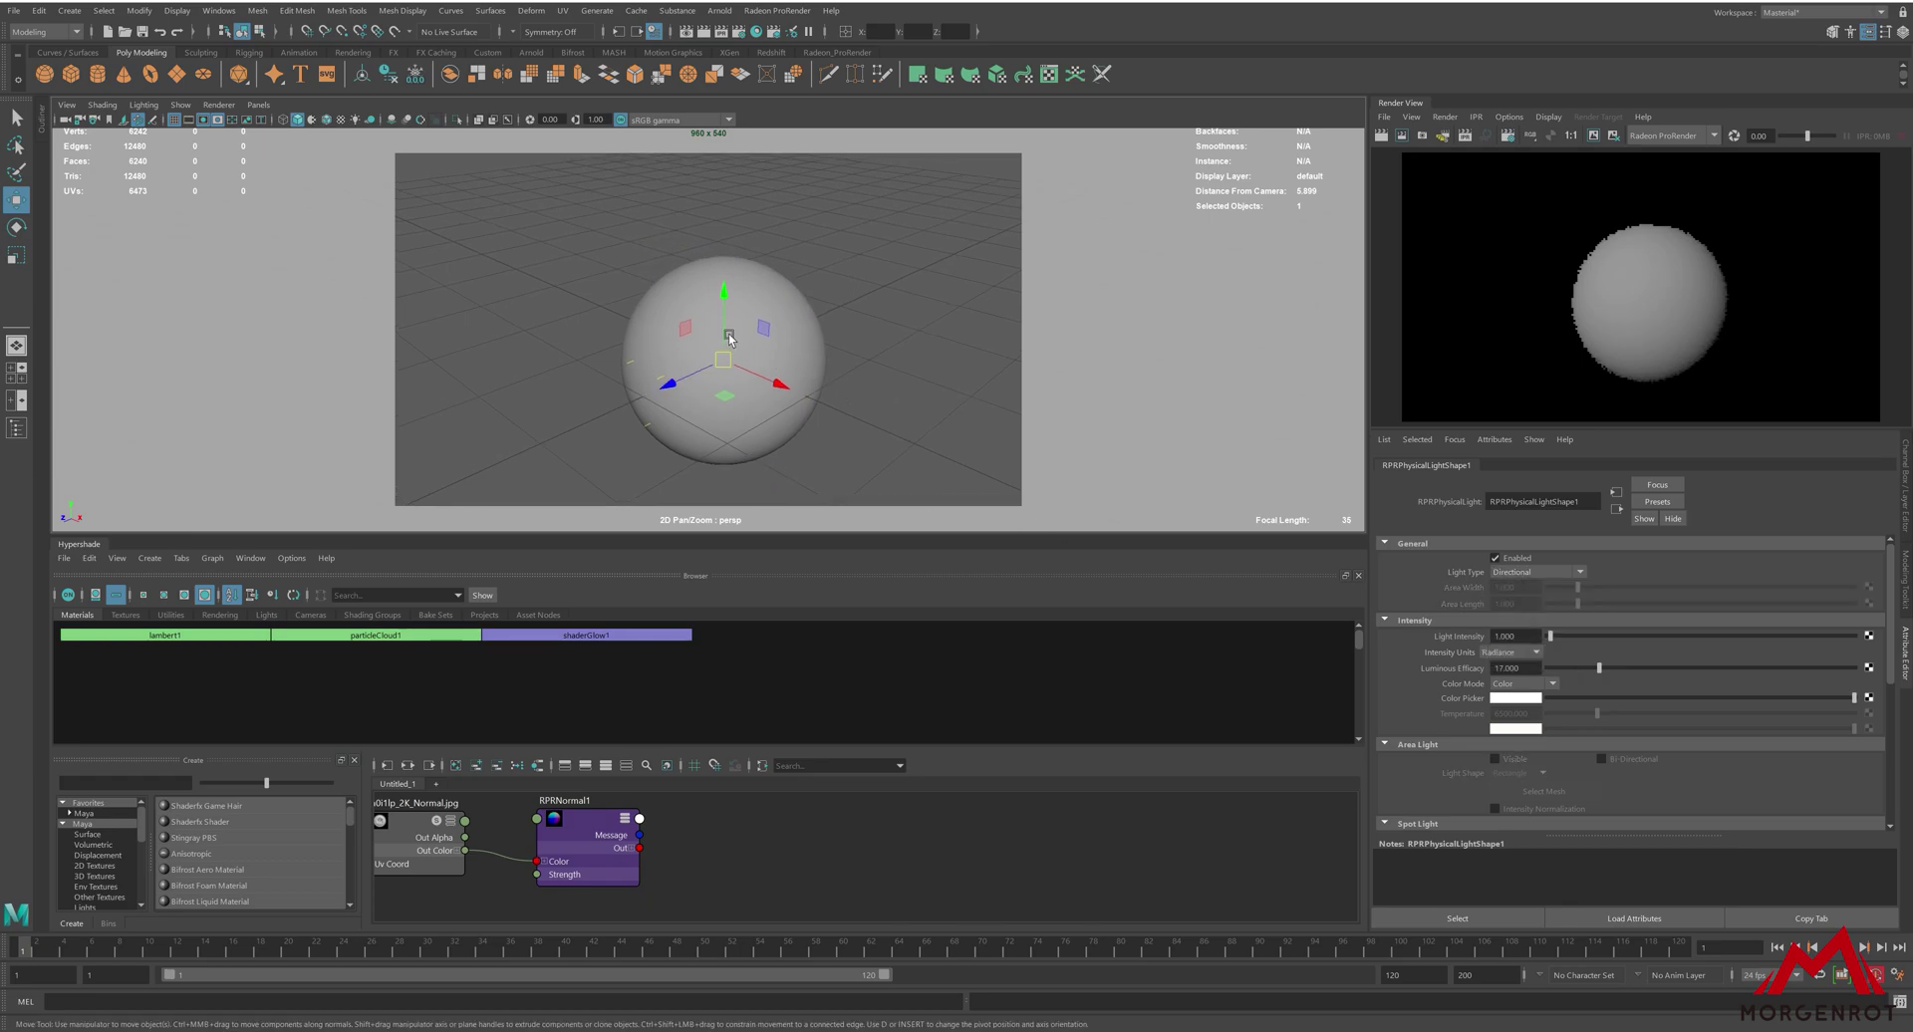
- Raise the light above the sphere, switch Intensity Units to Luminance, and angle it down
left_click_drag(679, 380, 590, 281)
key("e")
left_click(1506, 652)
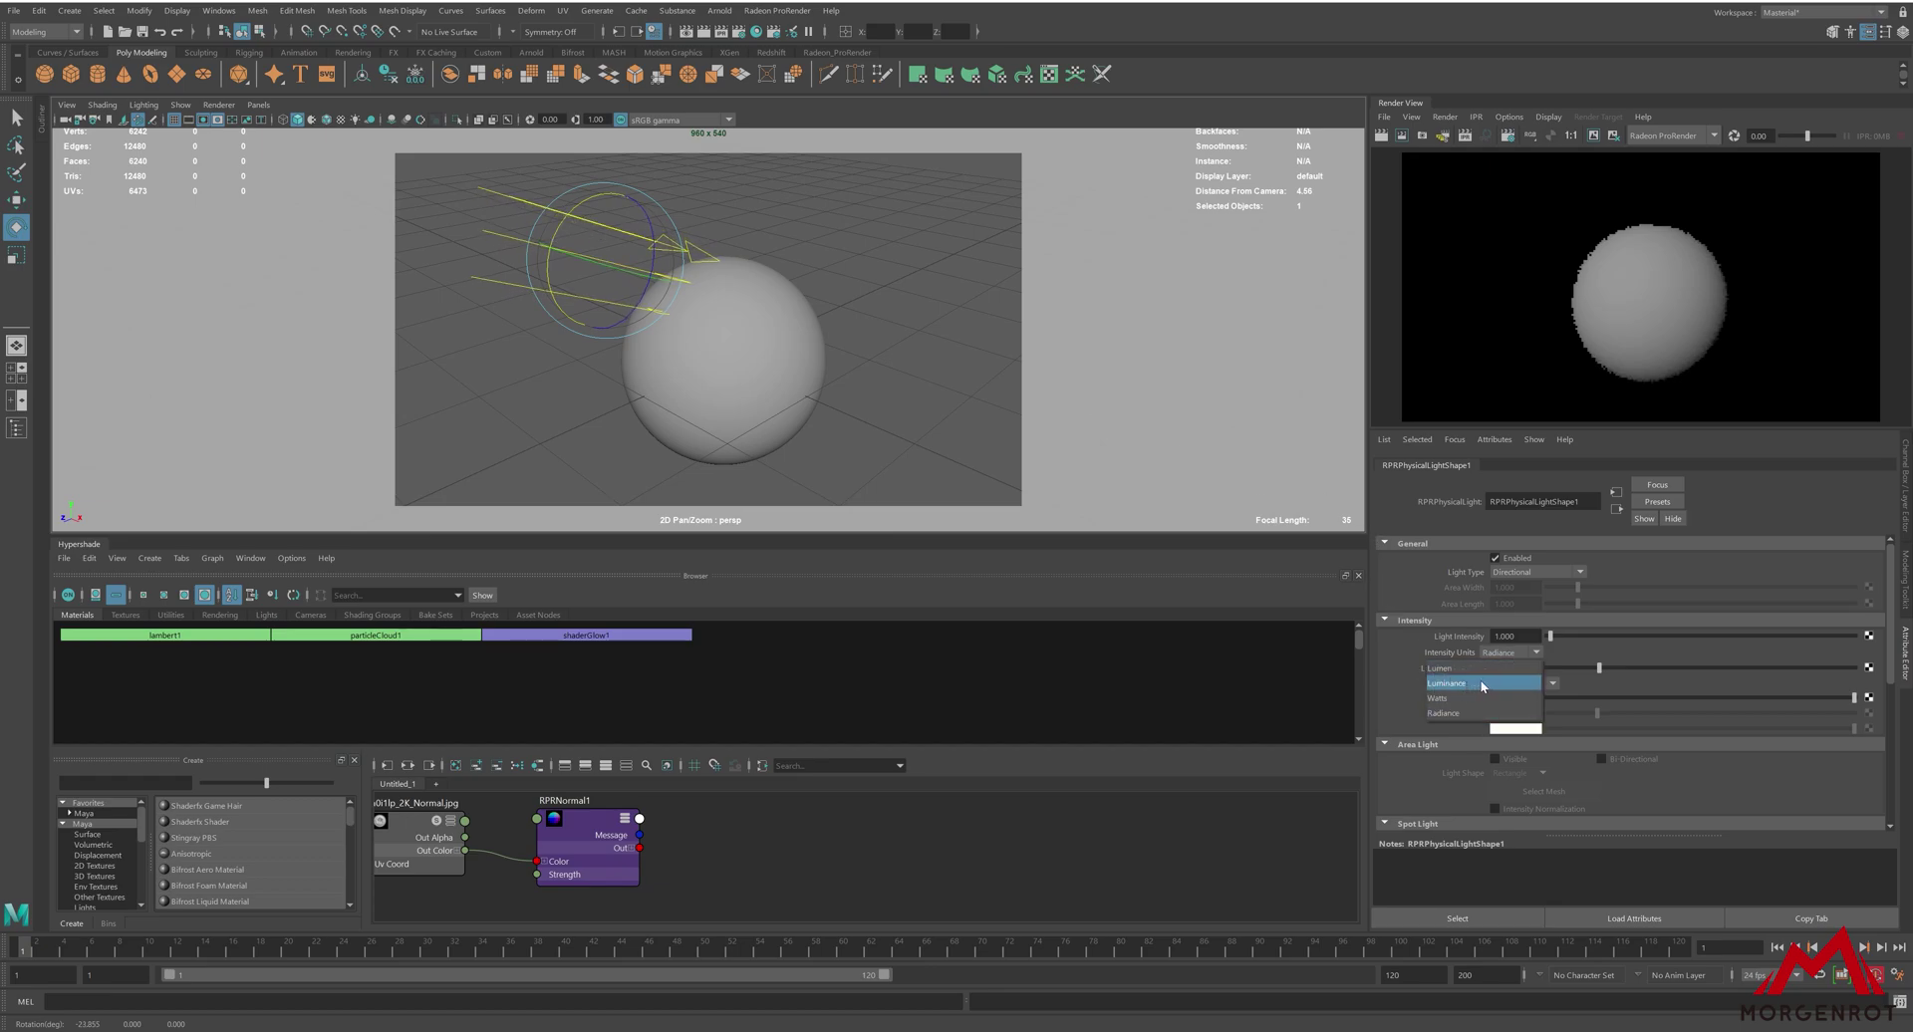
left_click(1482, 685)
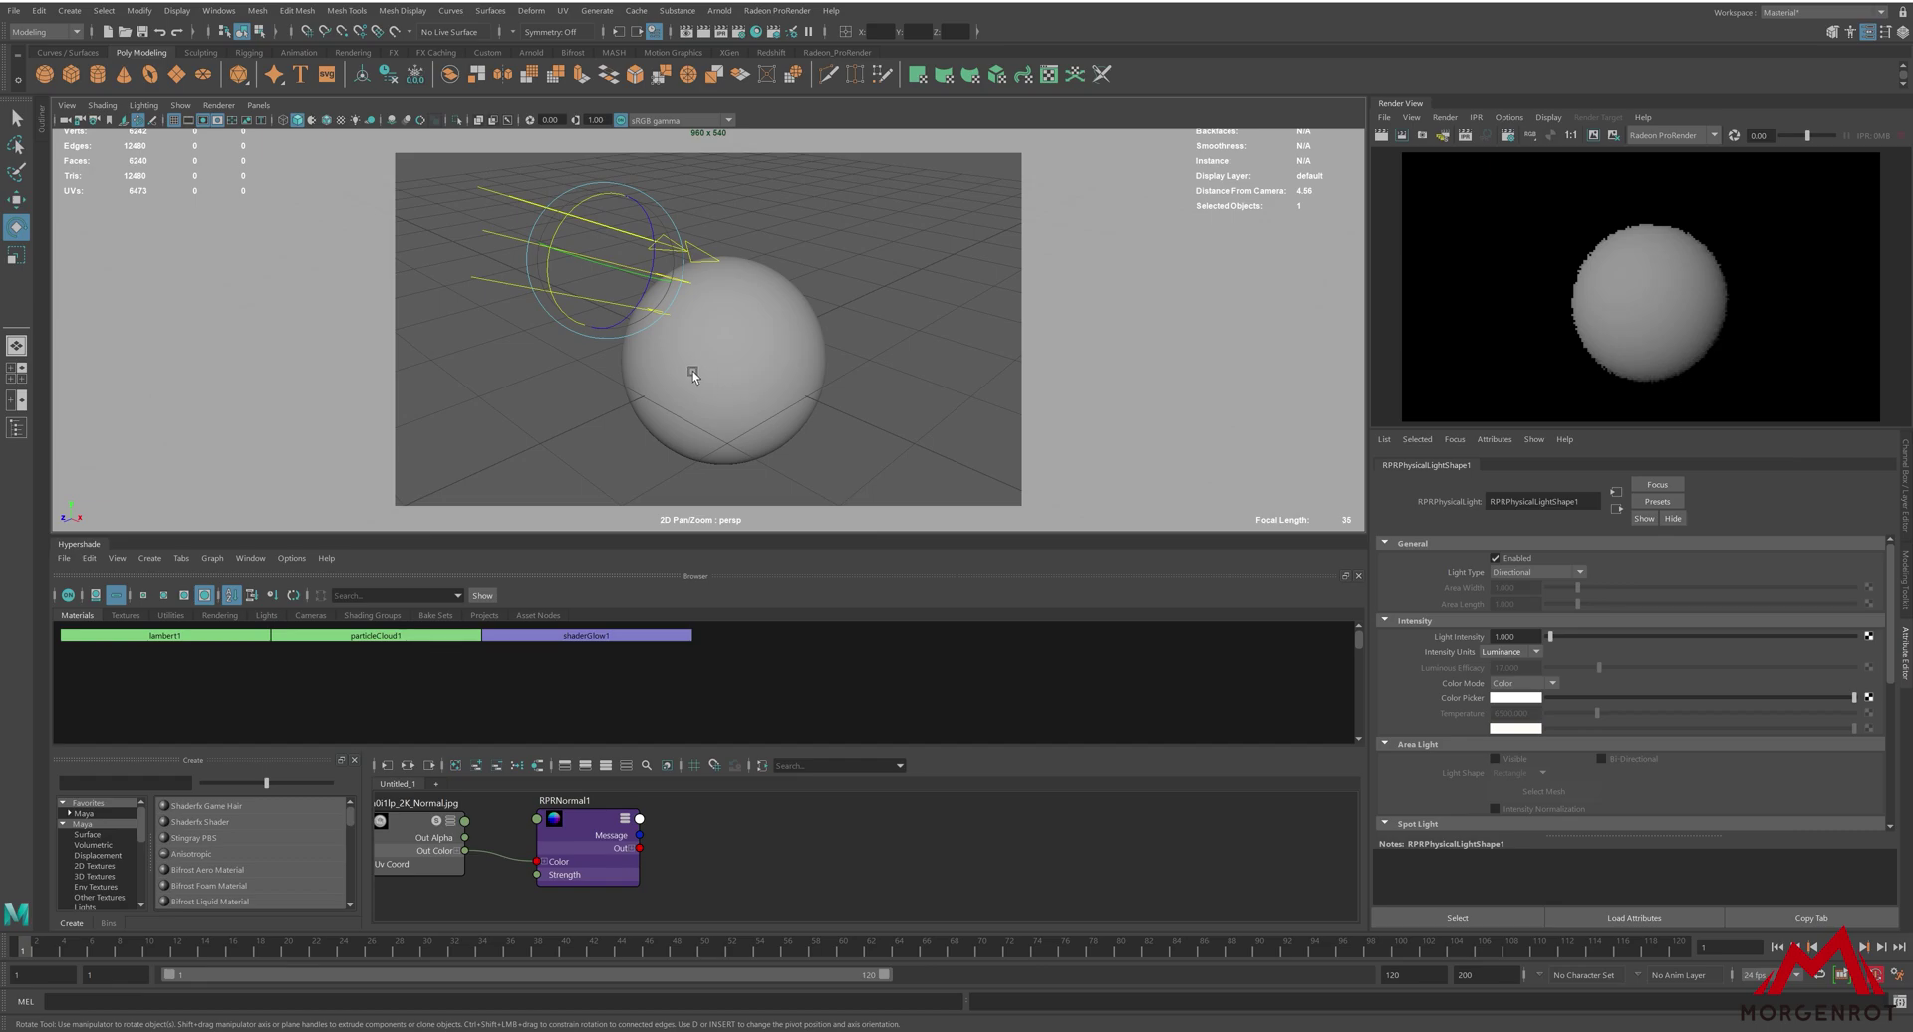
left_click_drag(583, 304, 573, 284)
left_click(891, 310)
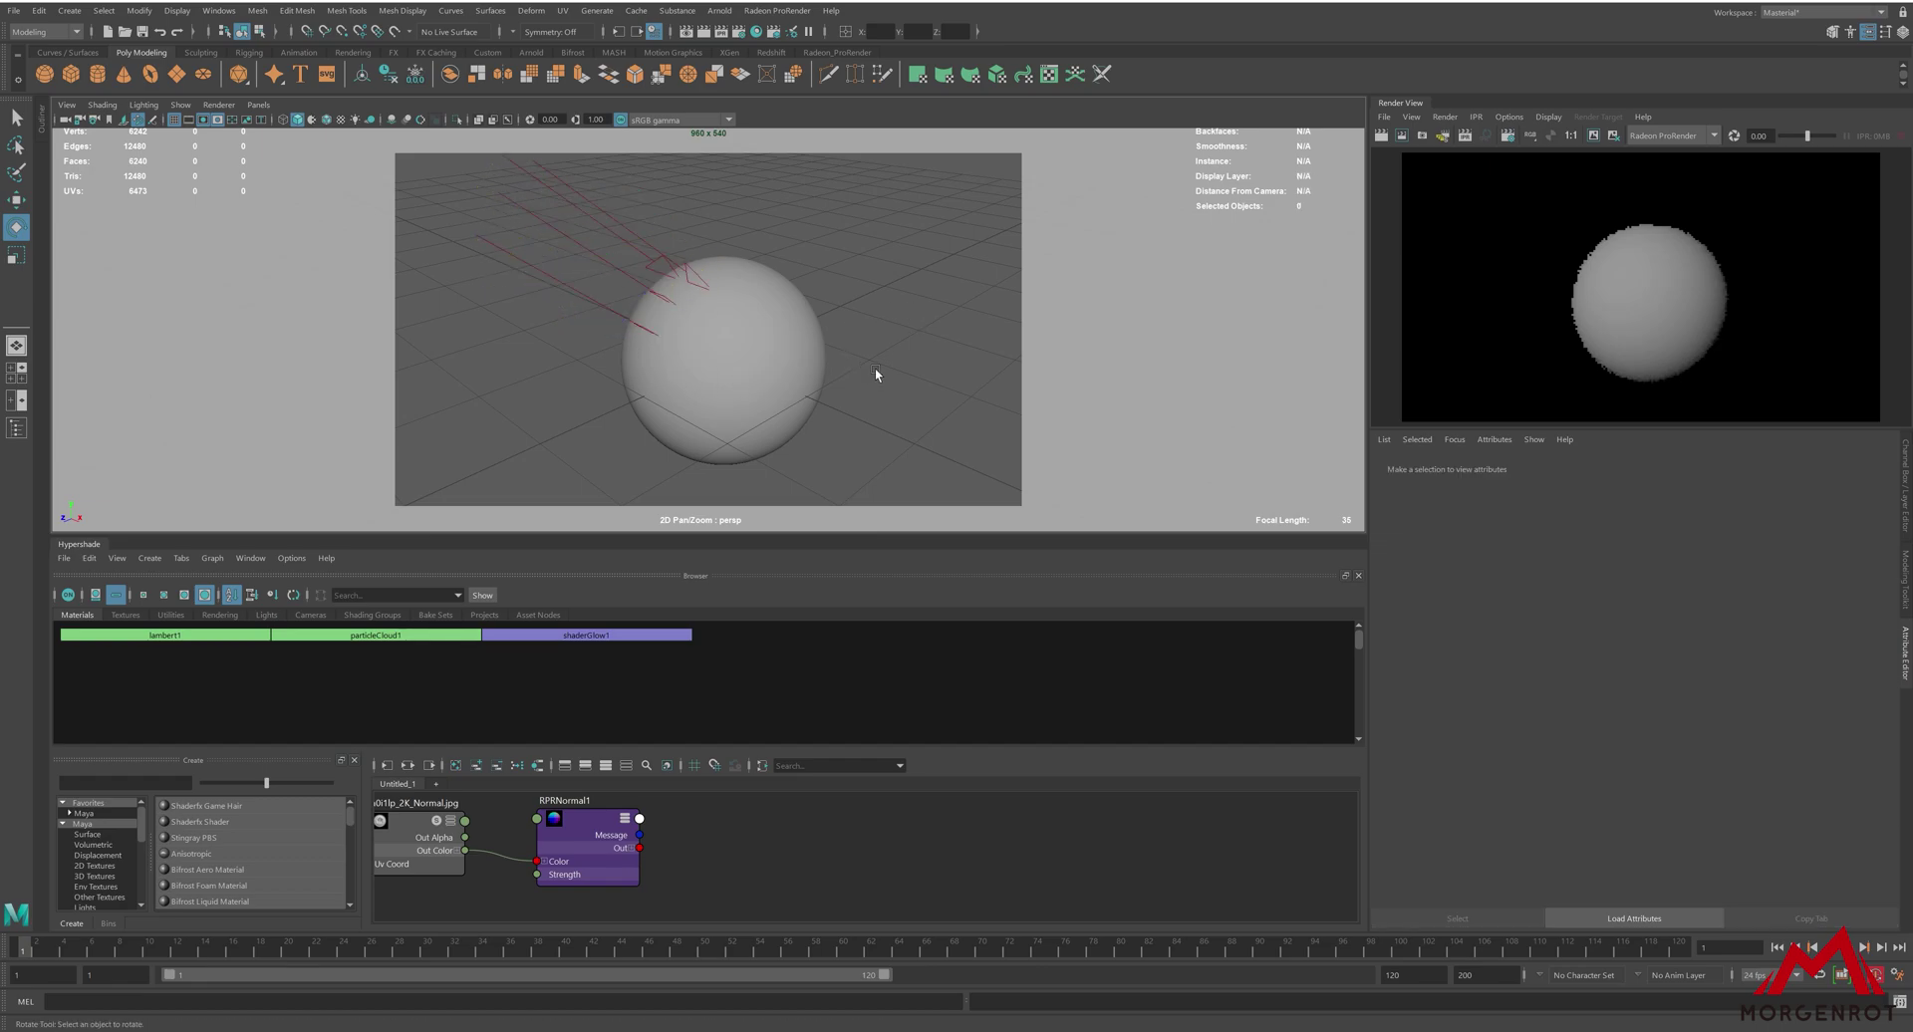
- Assign a new RPR Toon Material (RPRToonMaterial1) to the sphere and select its Hypershade node
left_click(799, 380)
key("q")
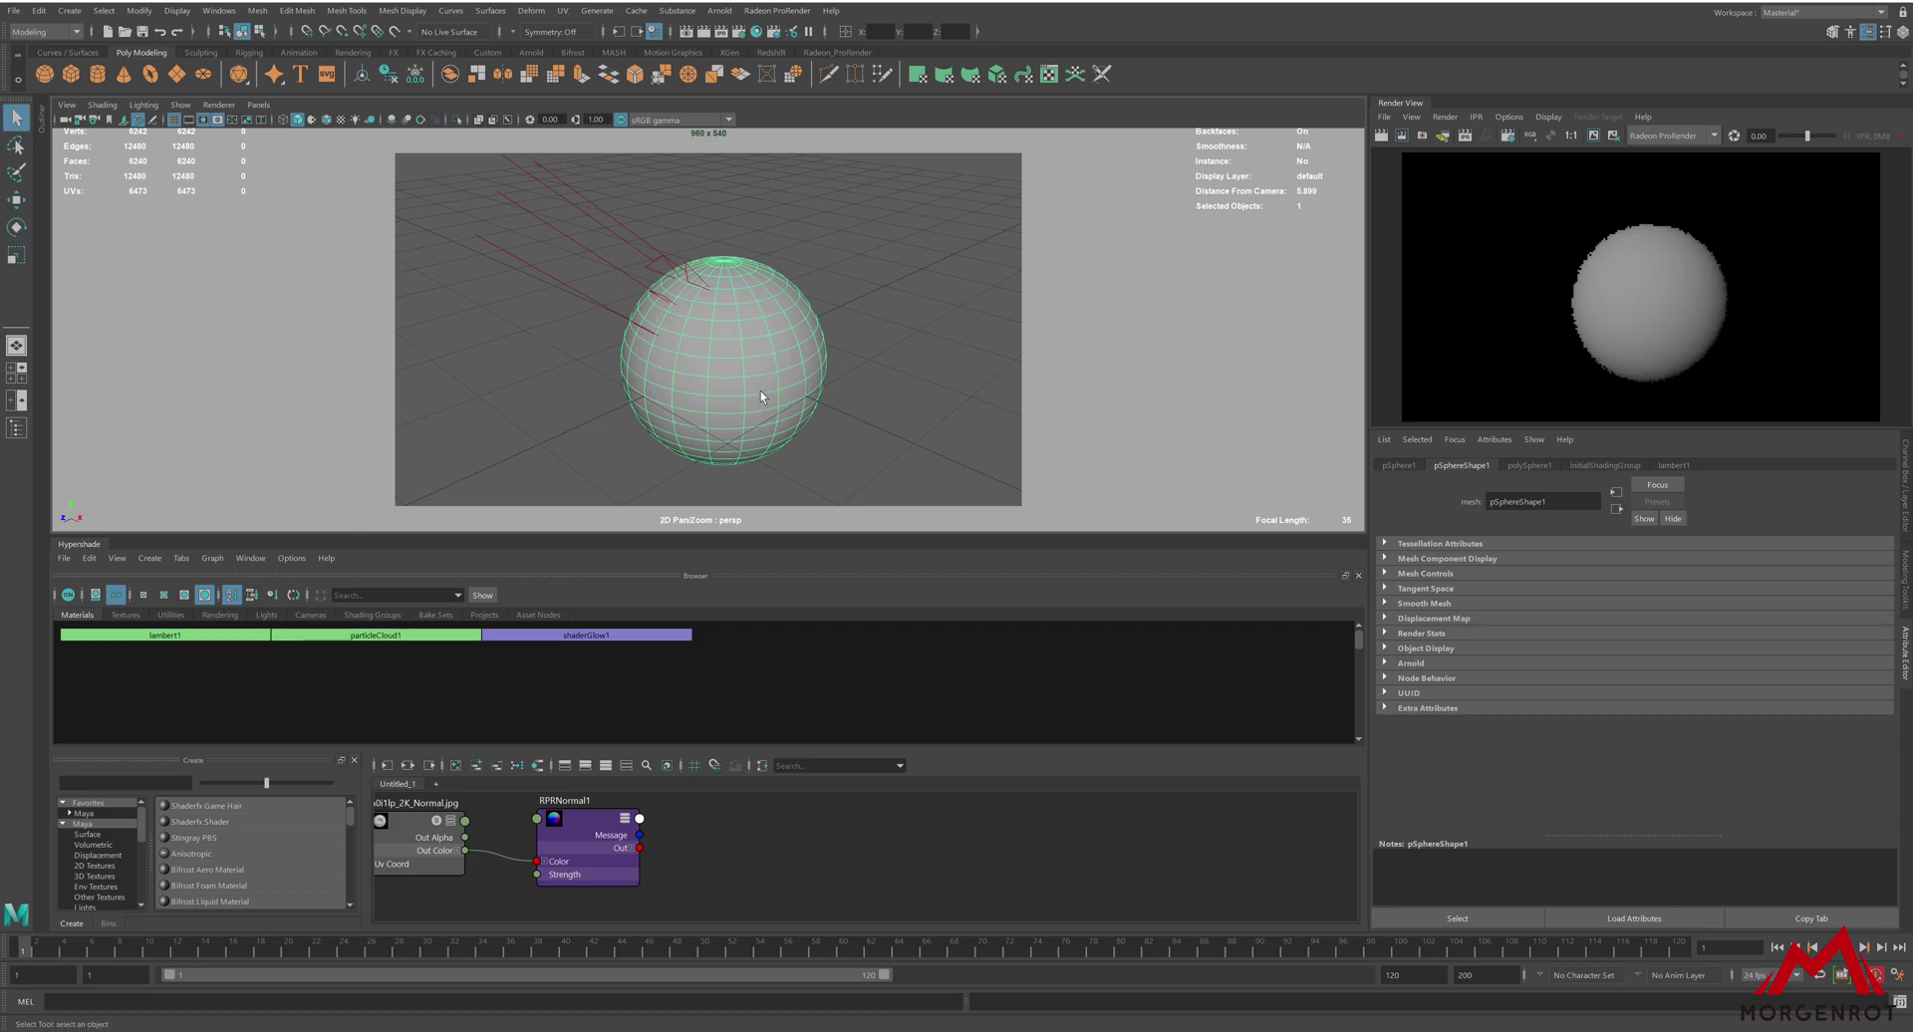
right_click_drag(743, 343, 767, 737)
left_click(1074, 436)
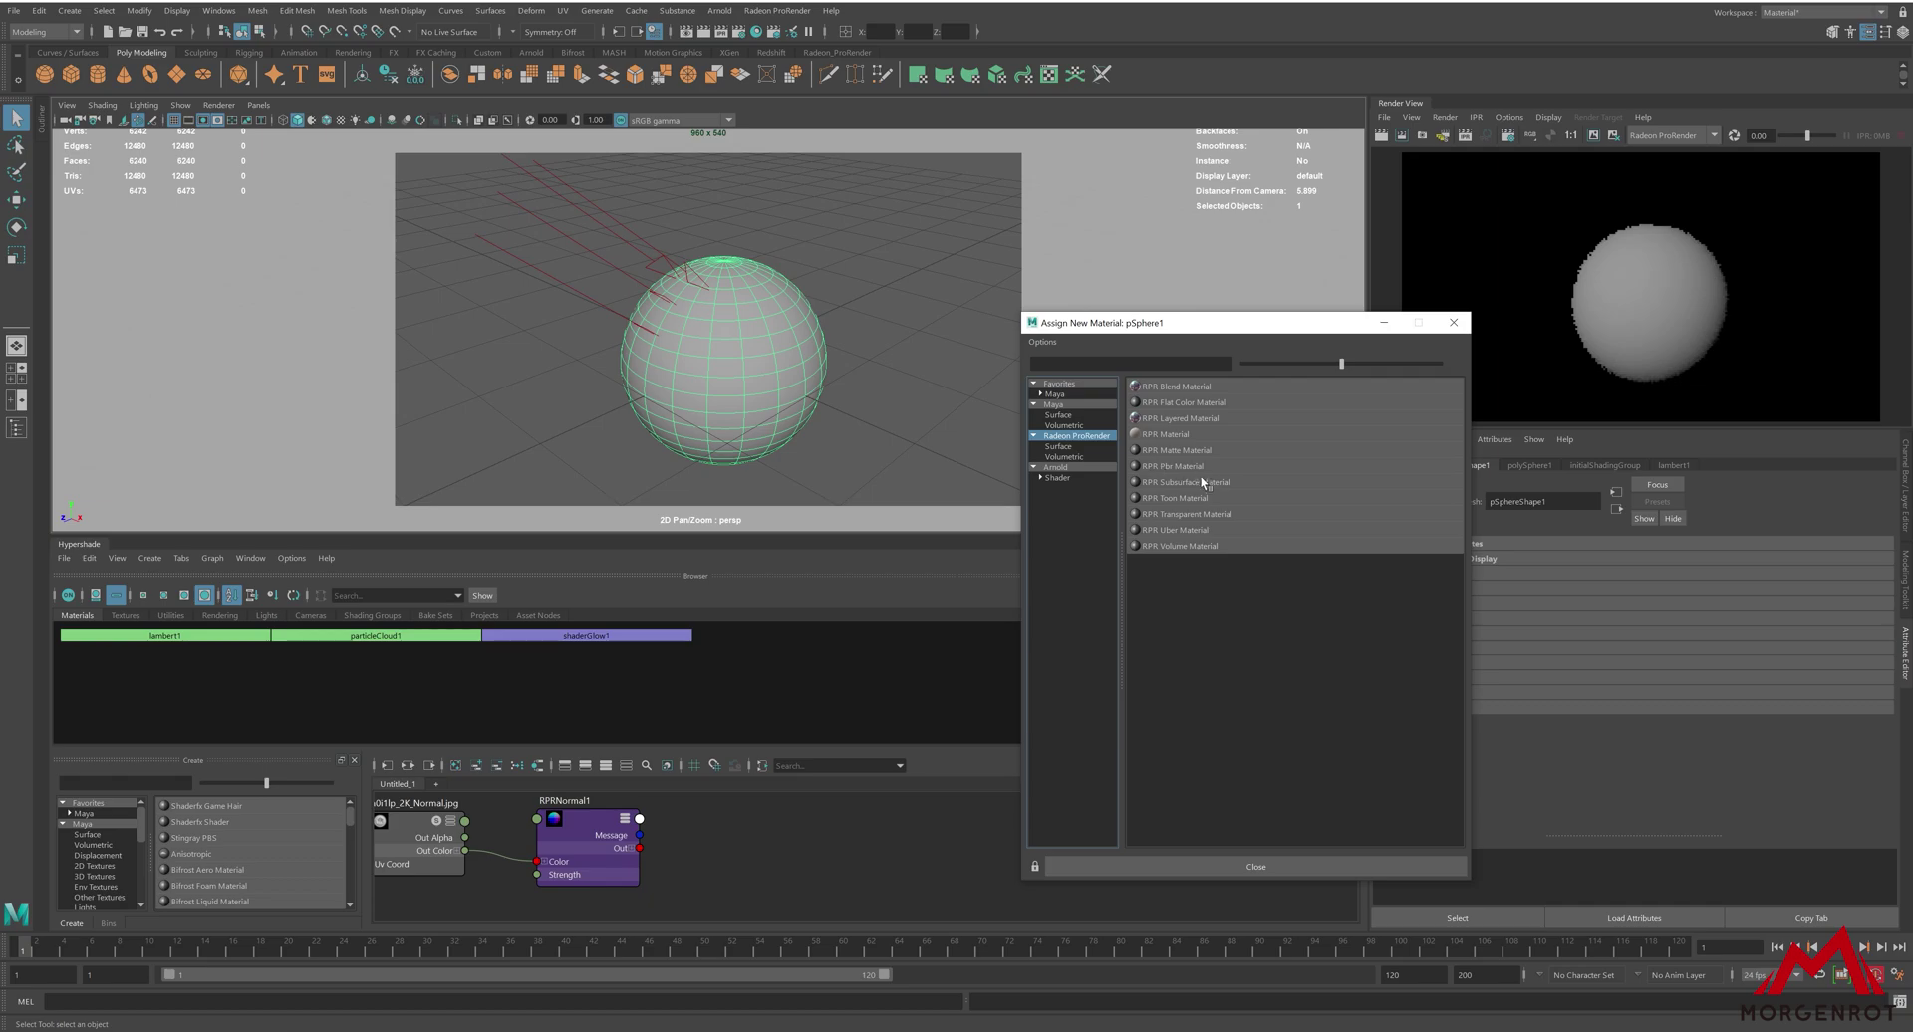
left_click(1208, 500)
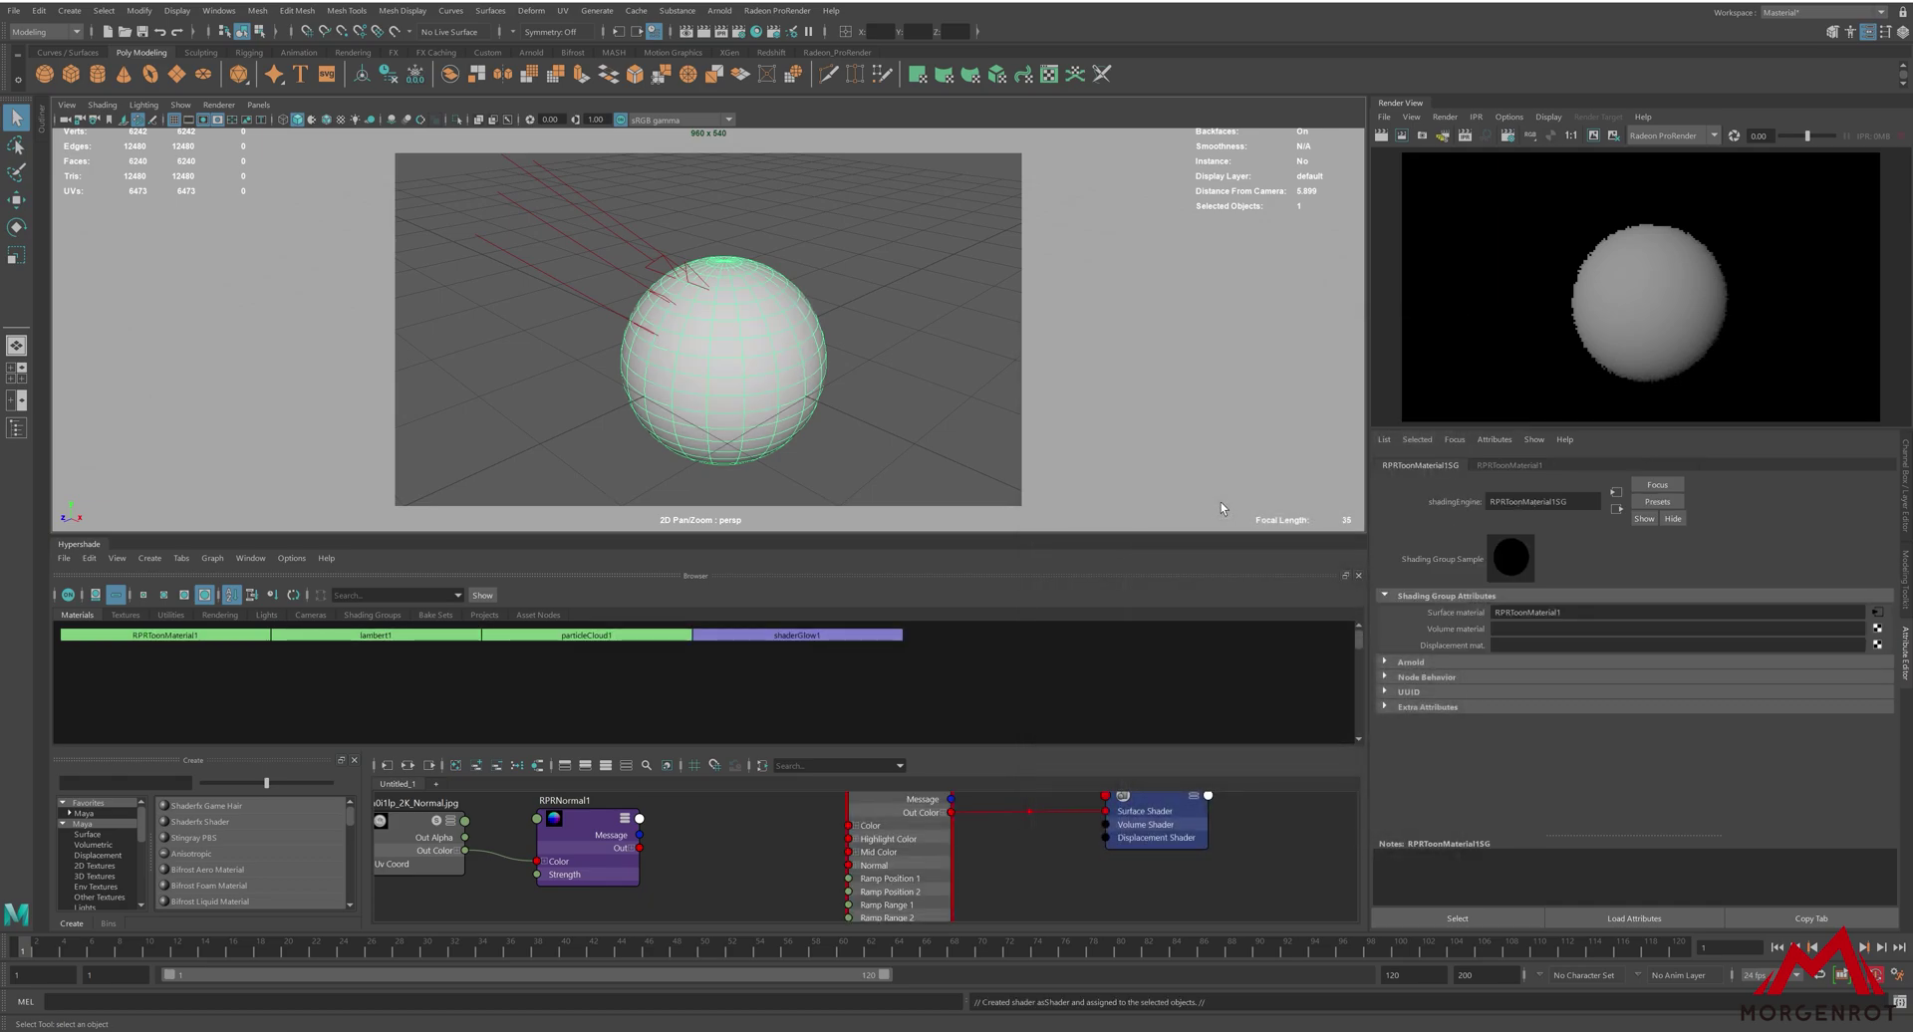
left_click(910, 852)
left_click_drag(889, 850, 868, 858)
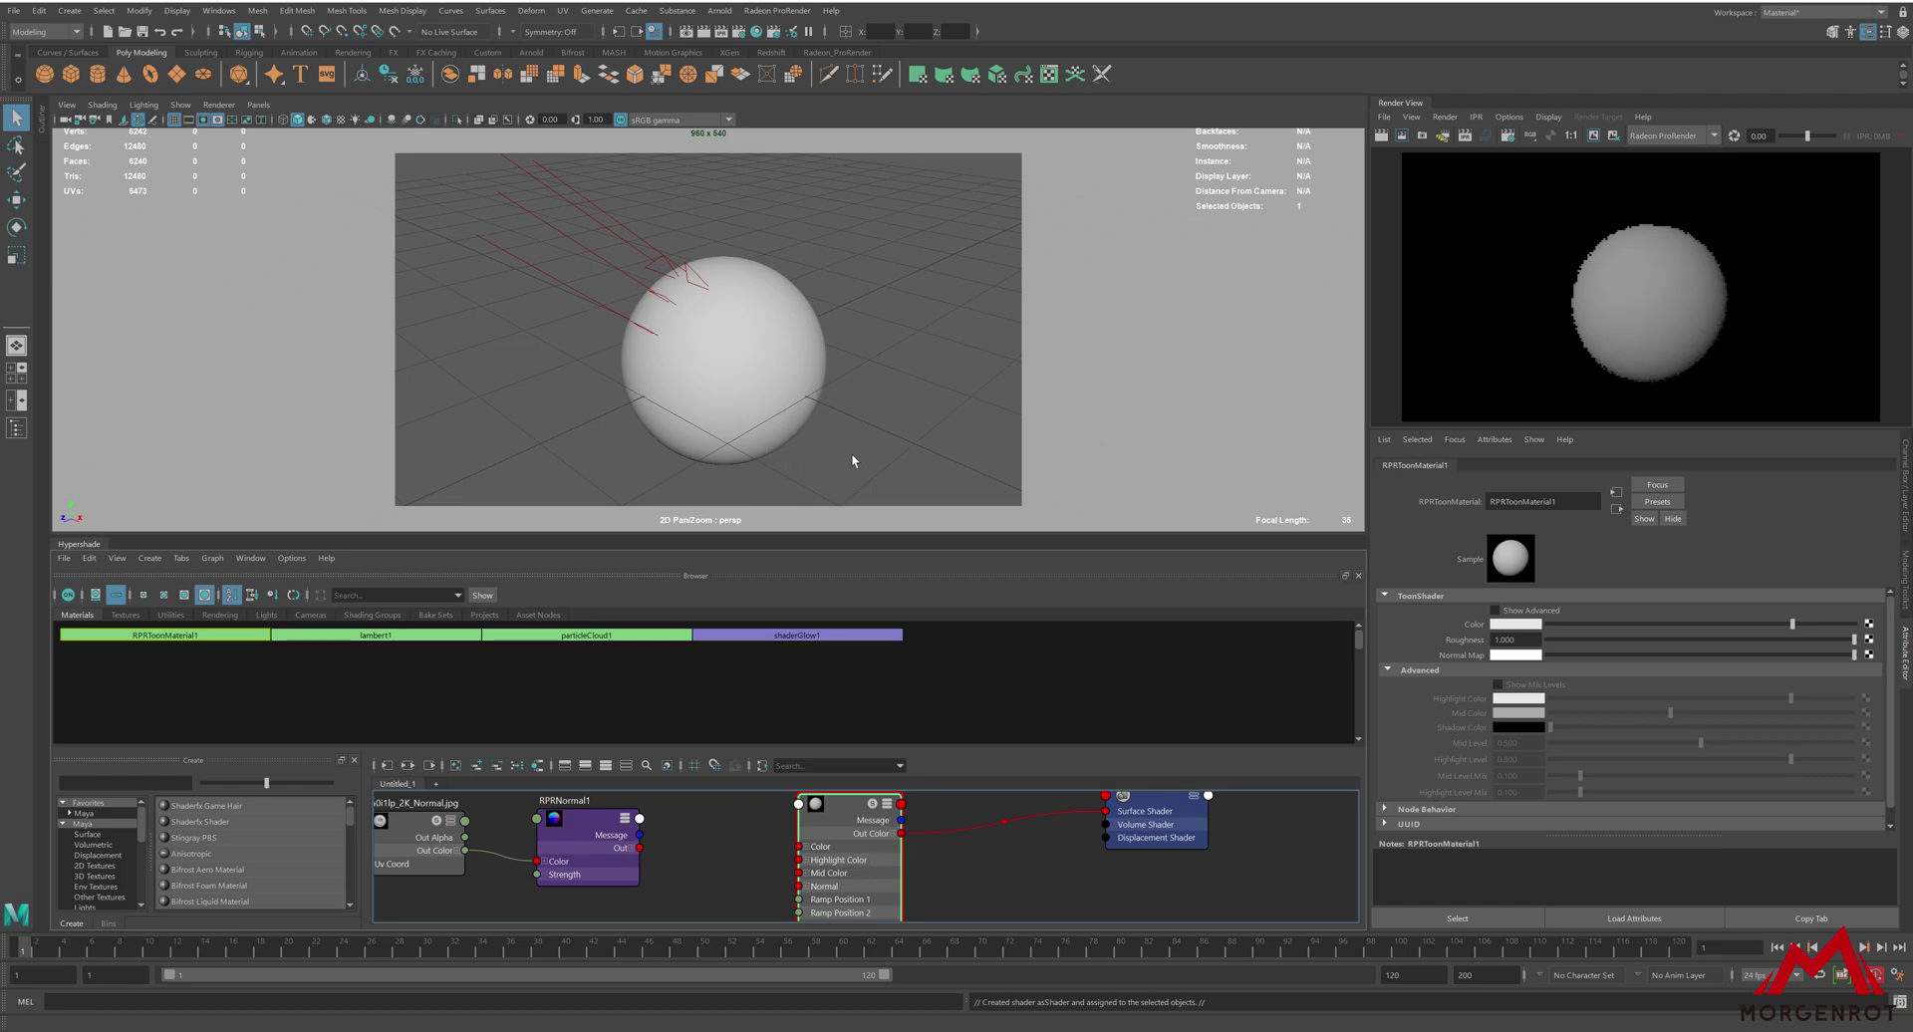
- Start the IPR render, try yellow then red toon Color, settle on white, and enable Show Advanced
left_click(720, 31)
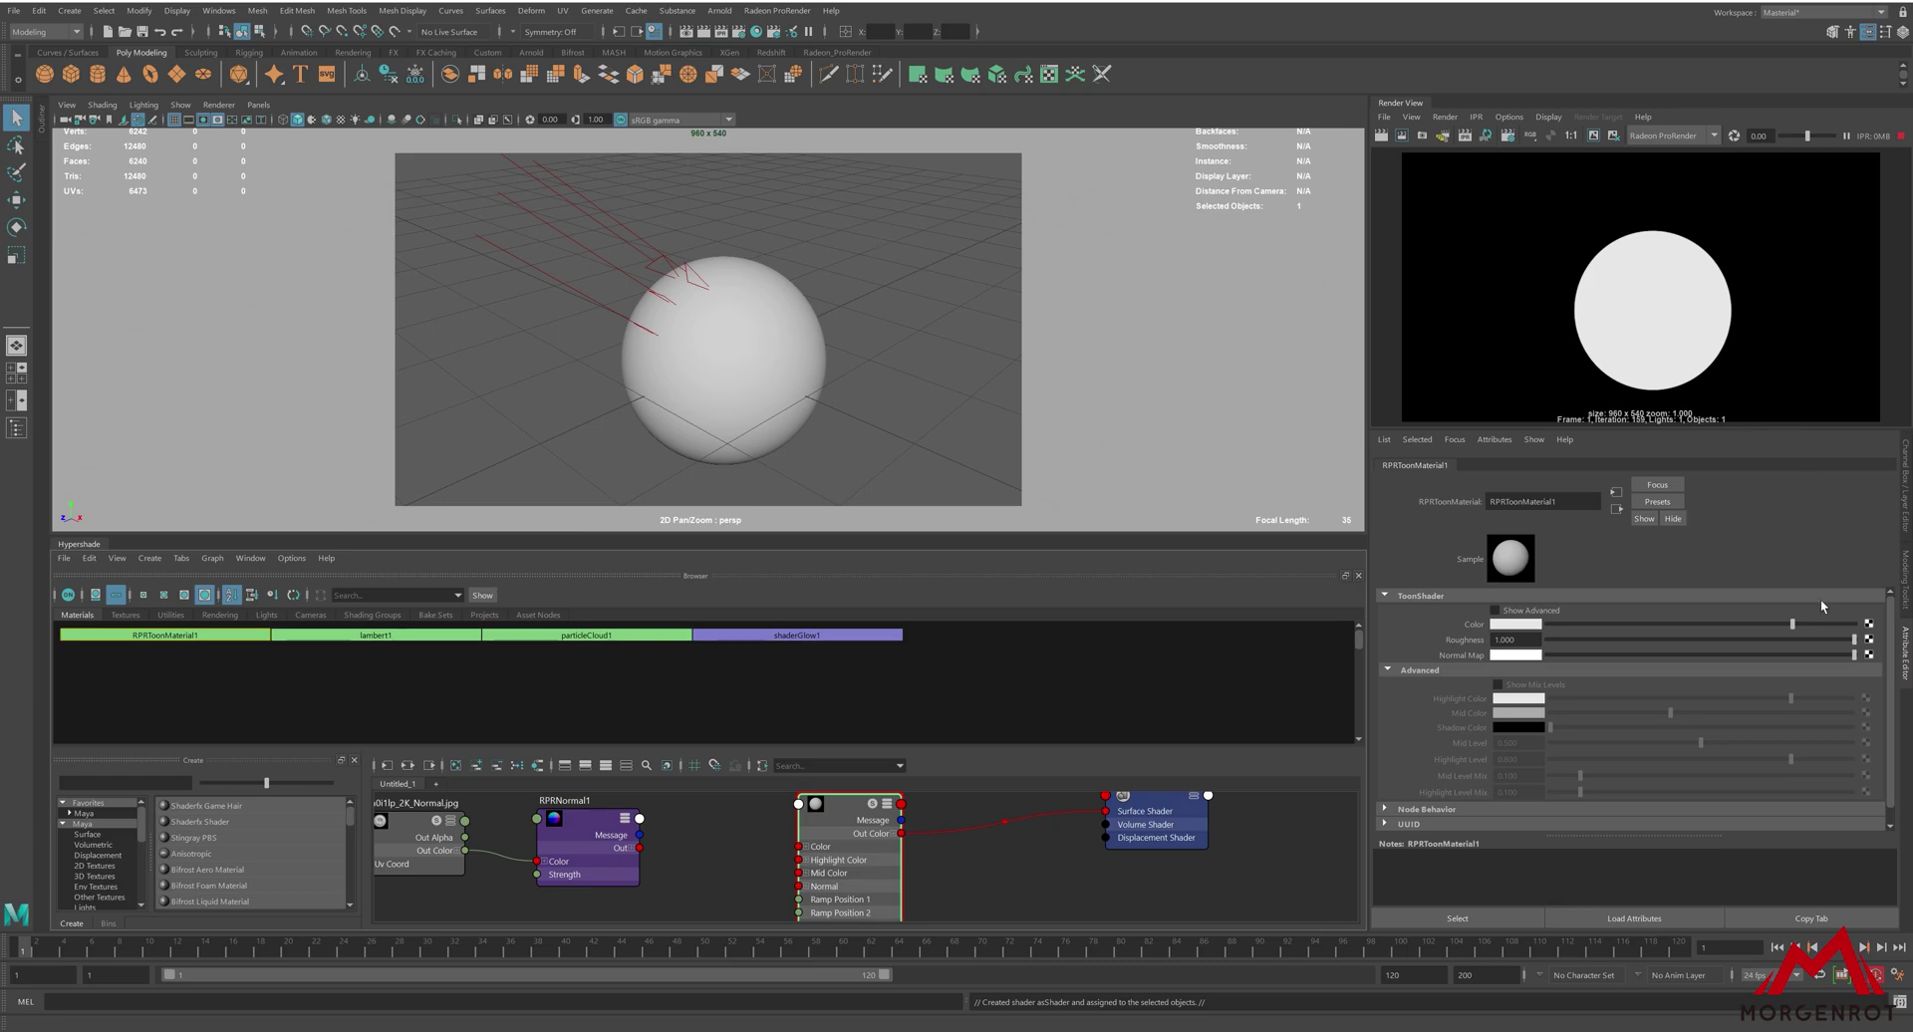
left_click(1522, 625)
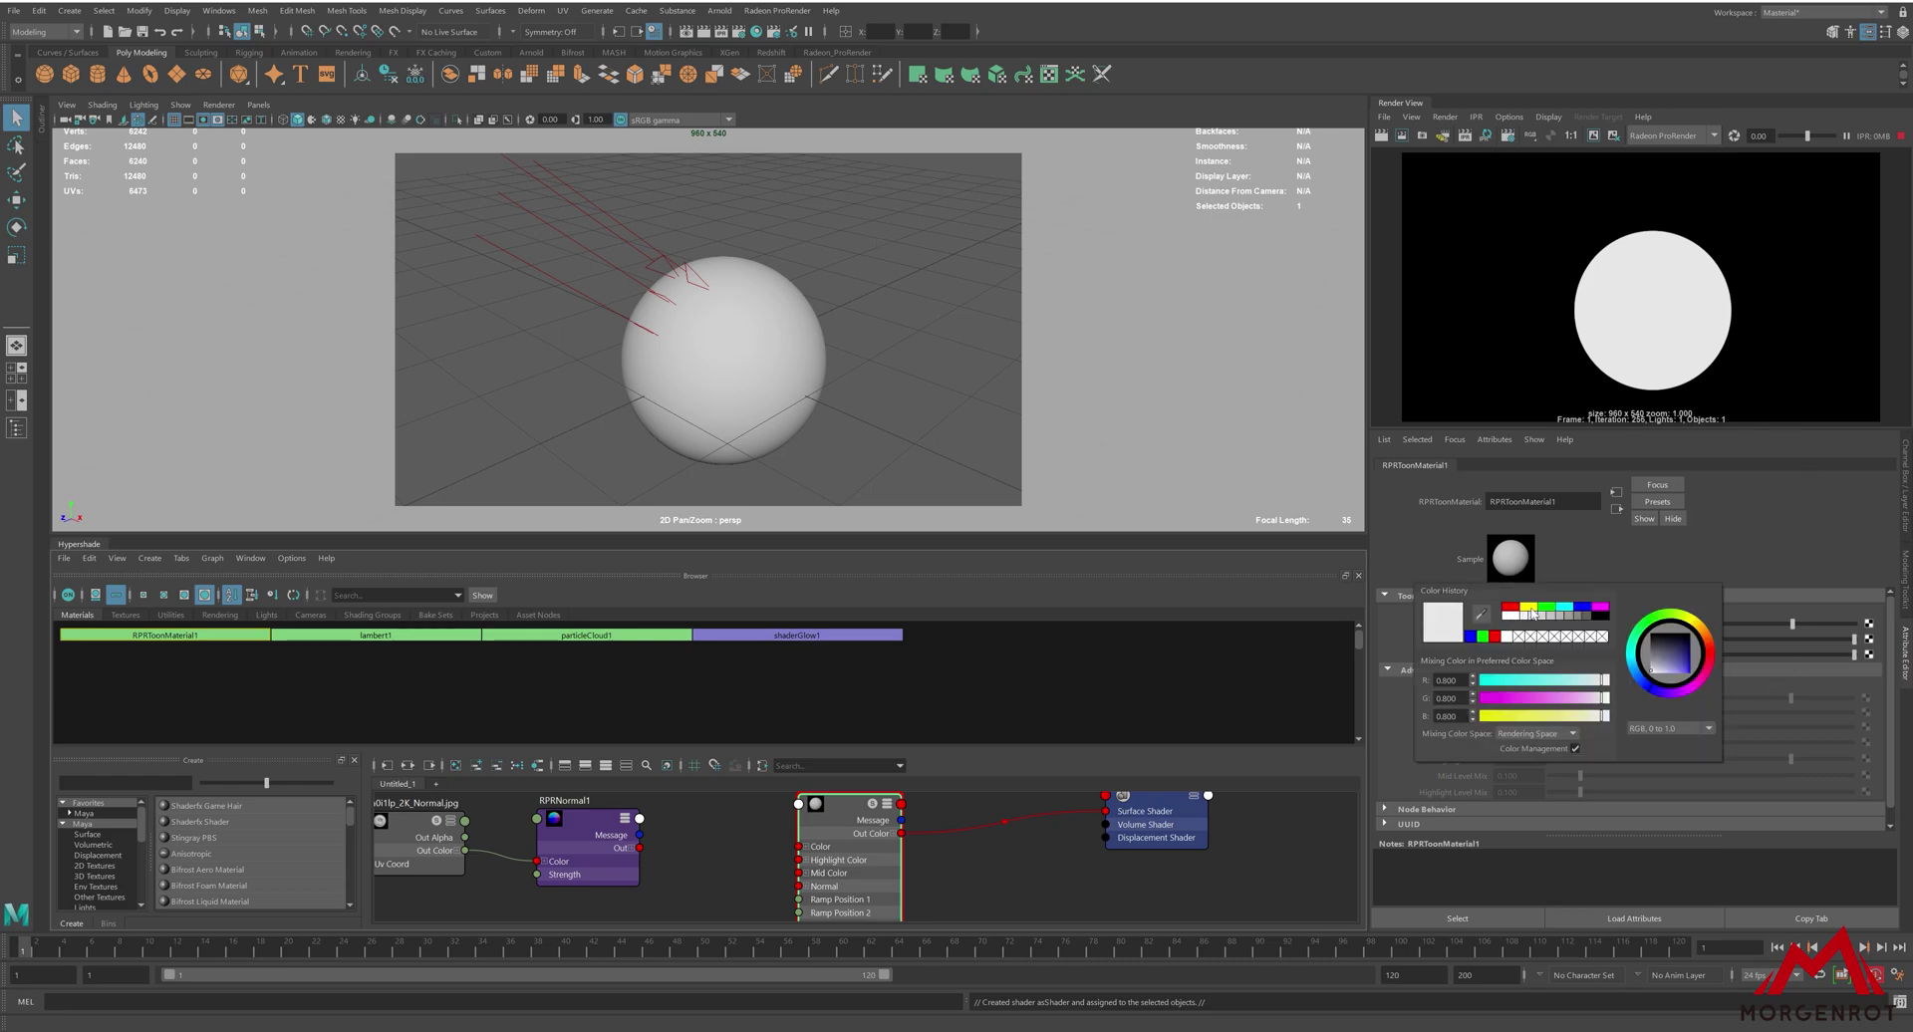
left_click(1522, 612)
left_click(1509, 605)
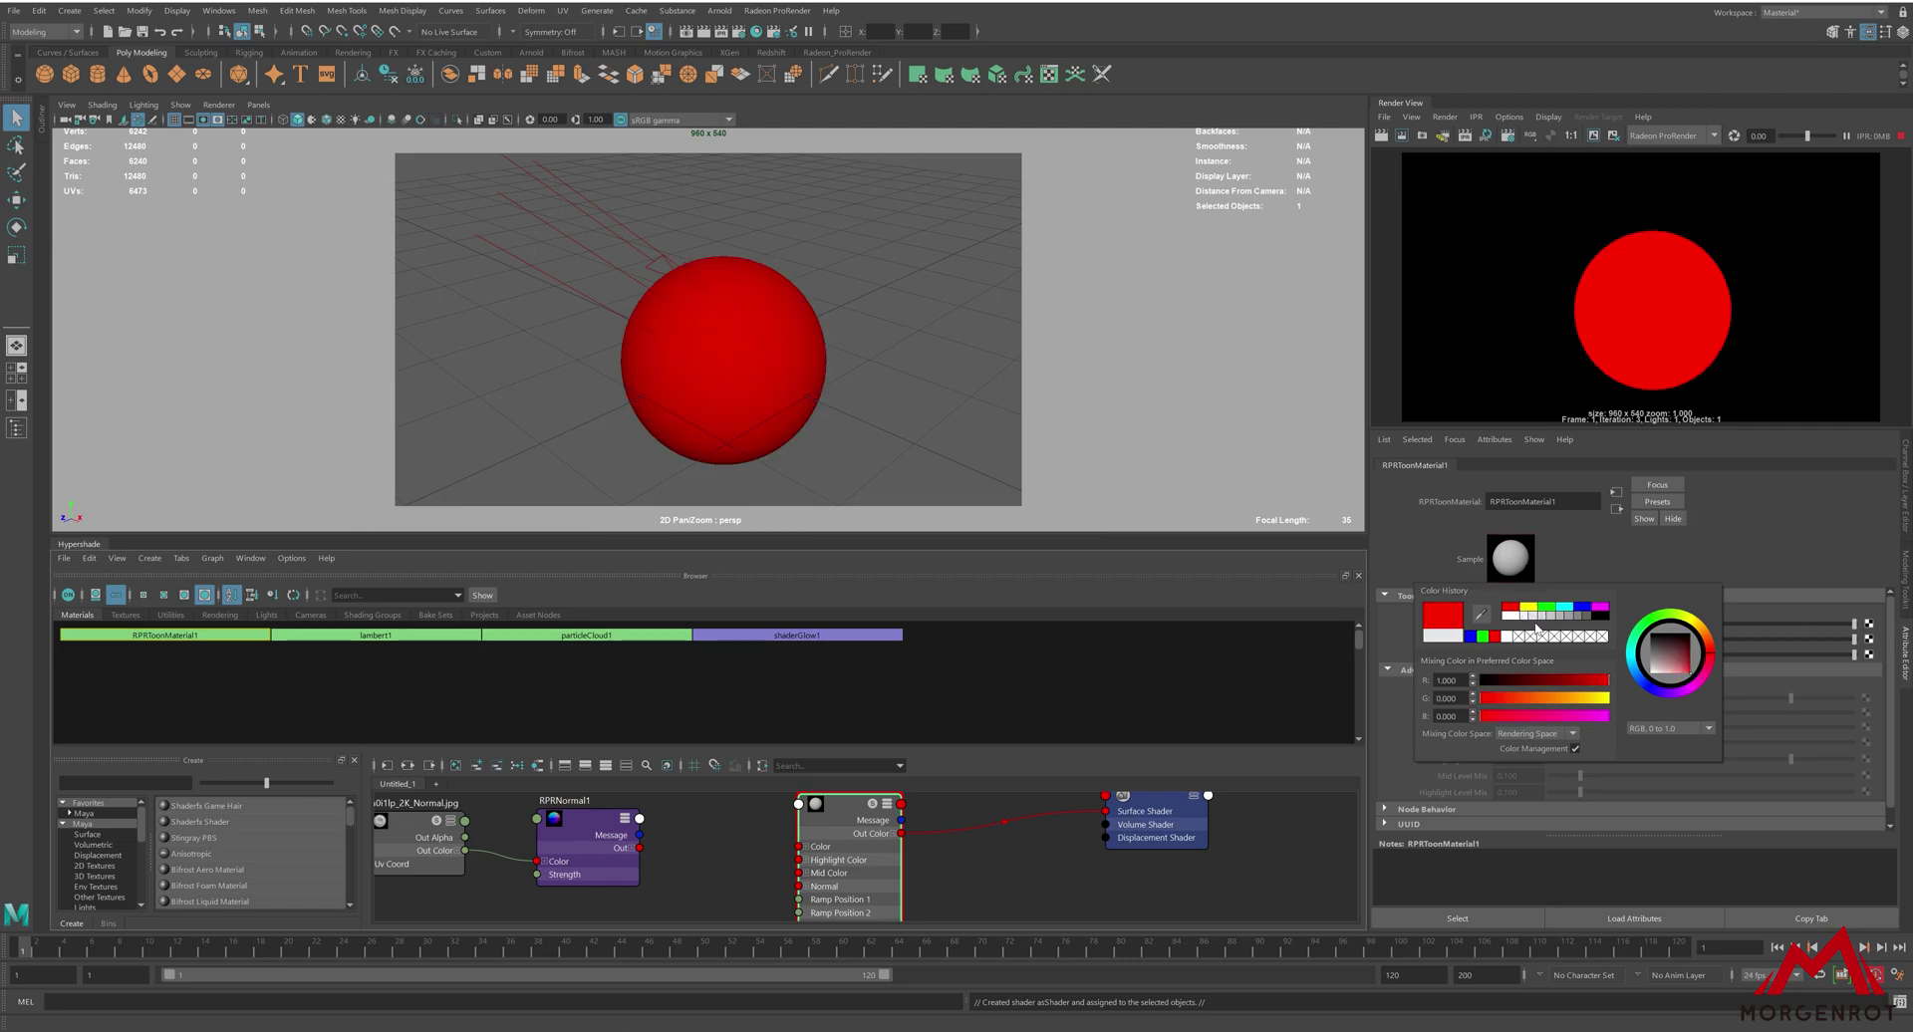
left_click(1508, 615)
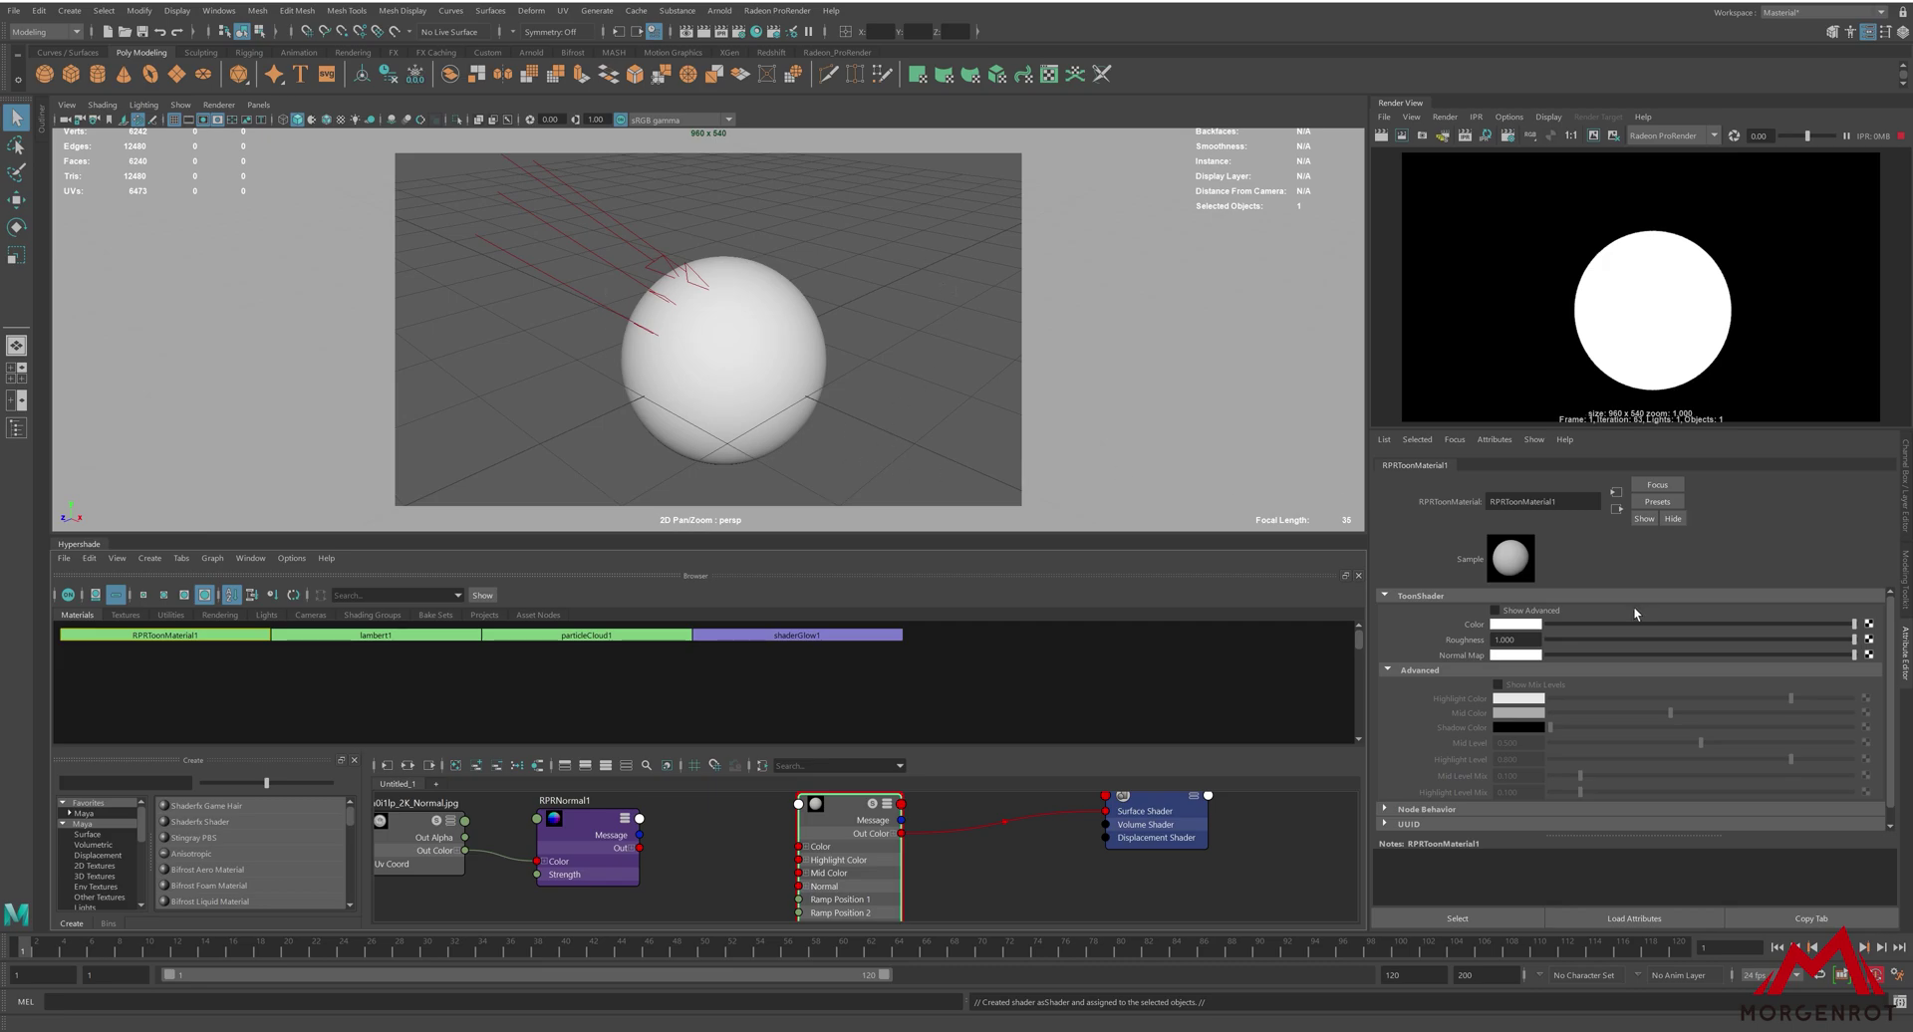
left_click(1516, 610)
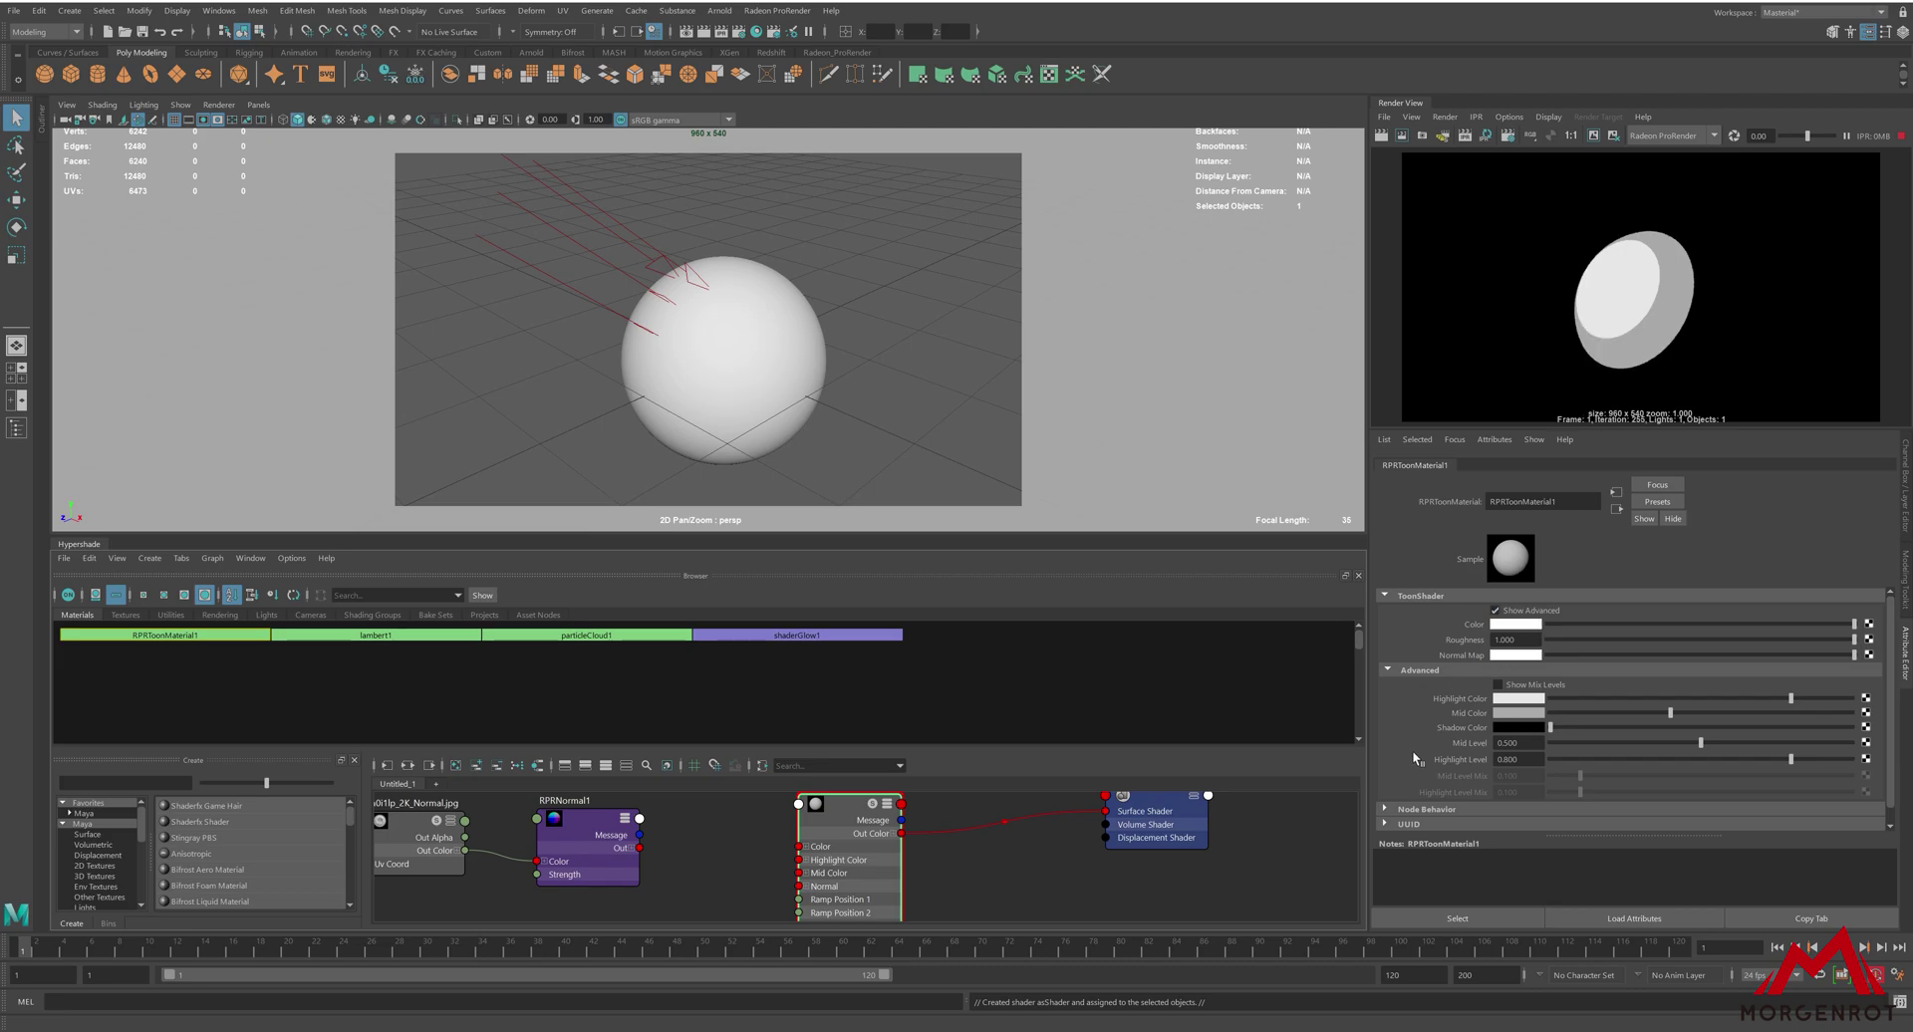
- Set the toon Highlight Color to red, Mid Color to green and Shadow Color to blue
scroll(1407, 745, "down", 1)
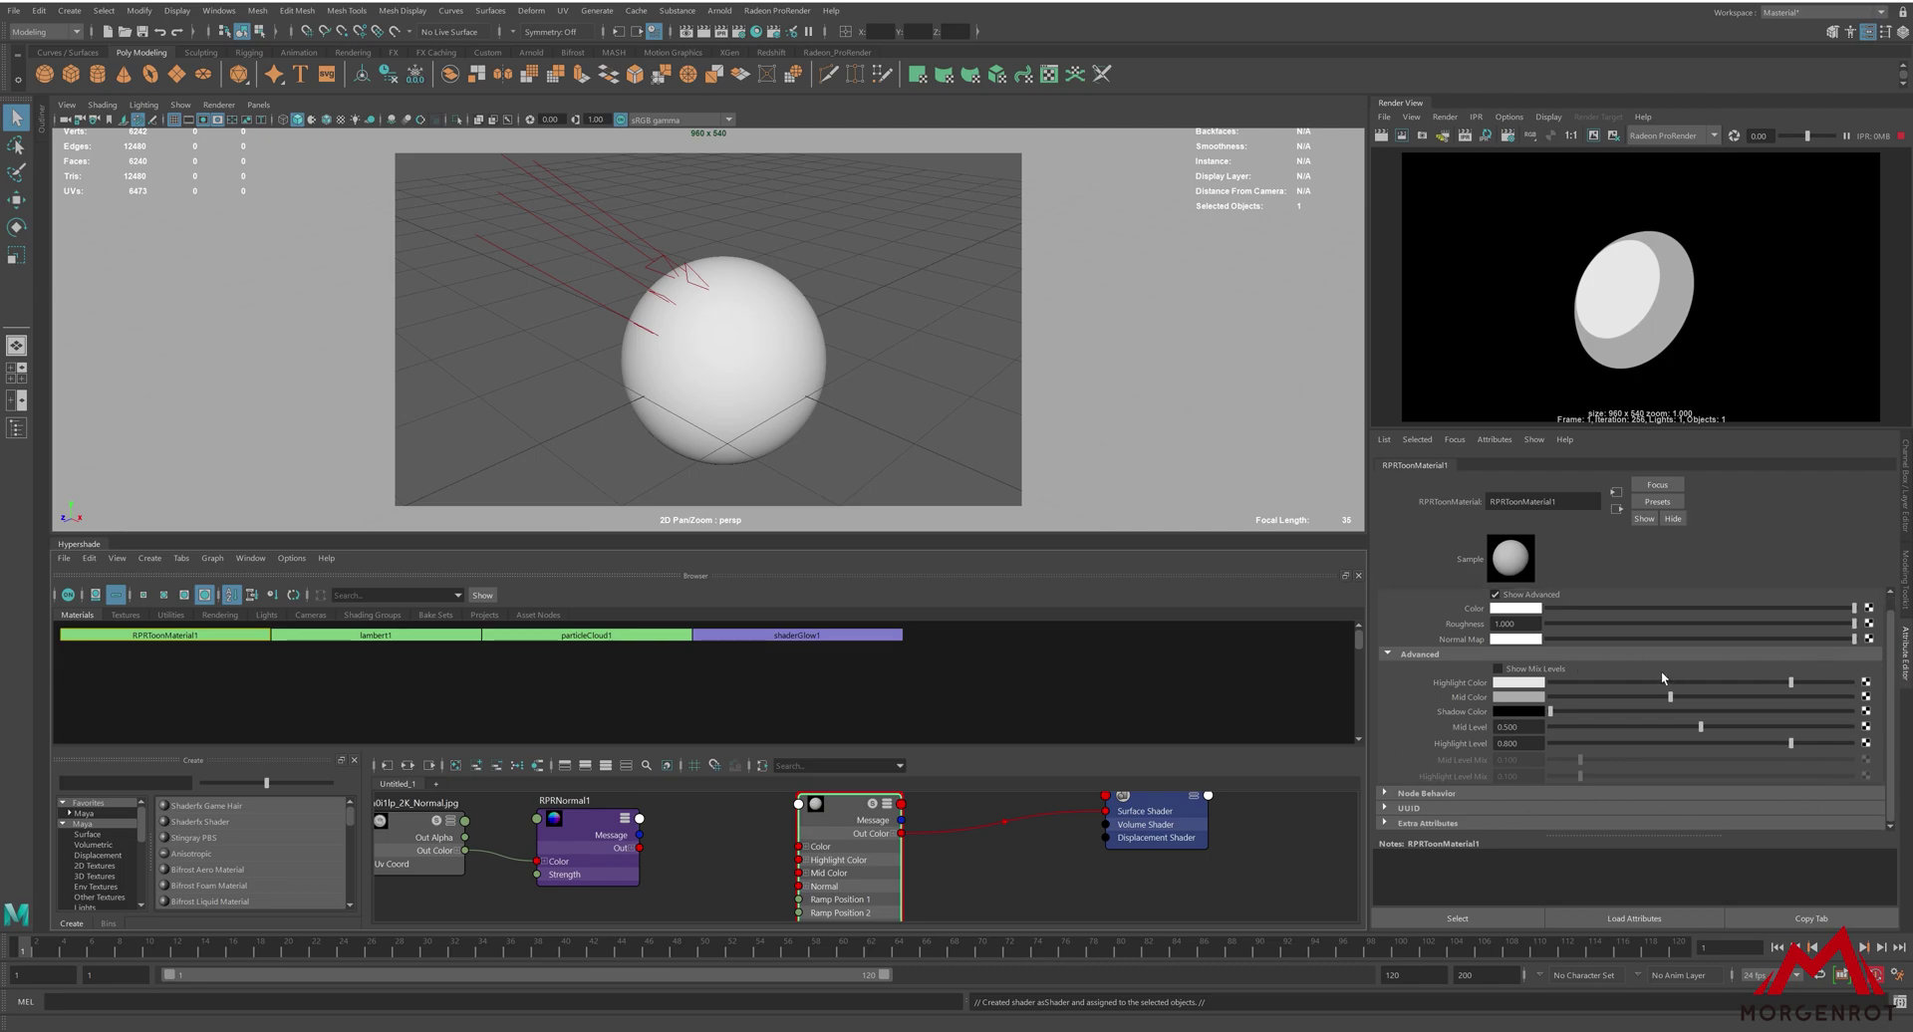
left_click(1536, 684)
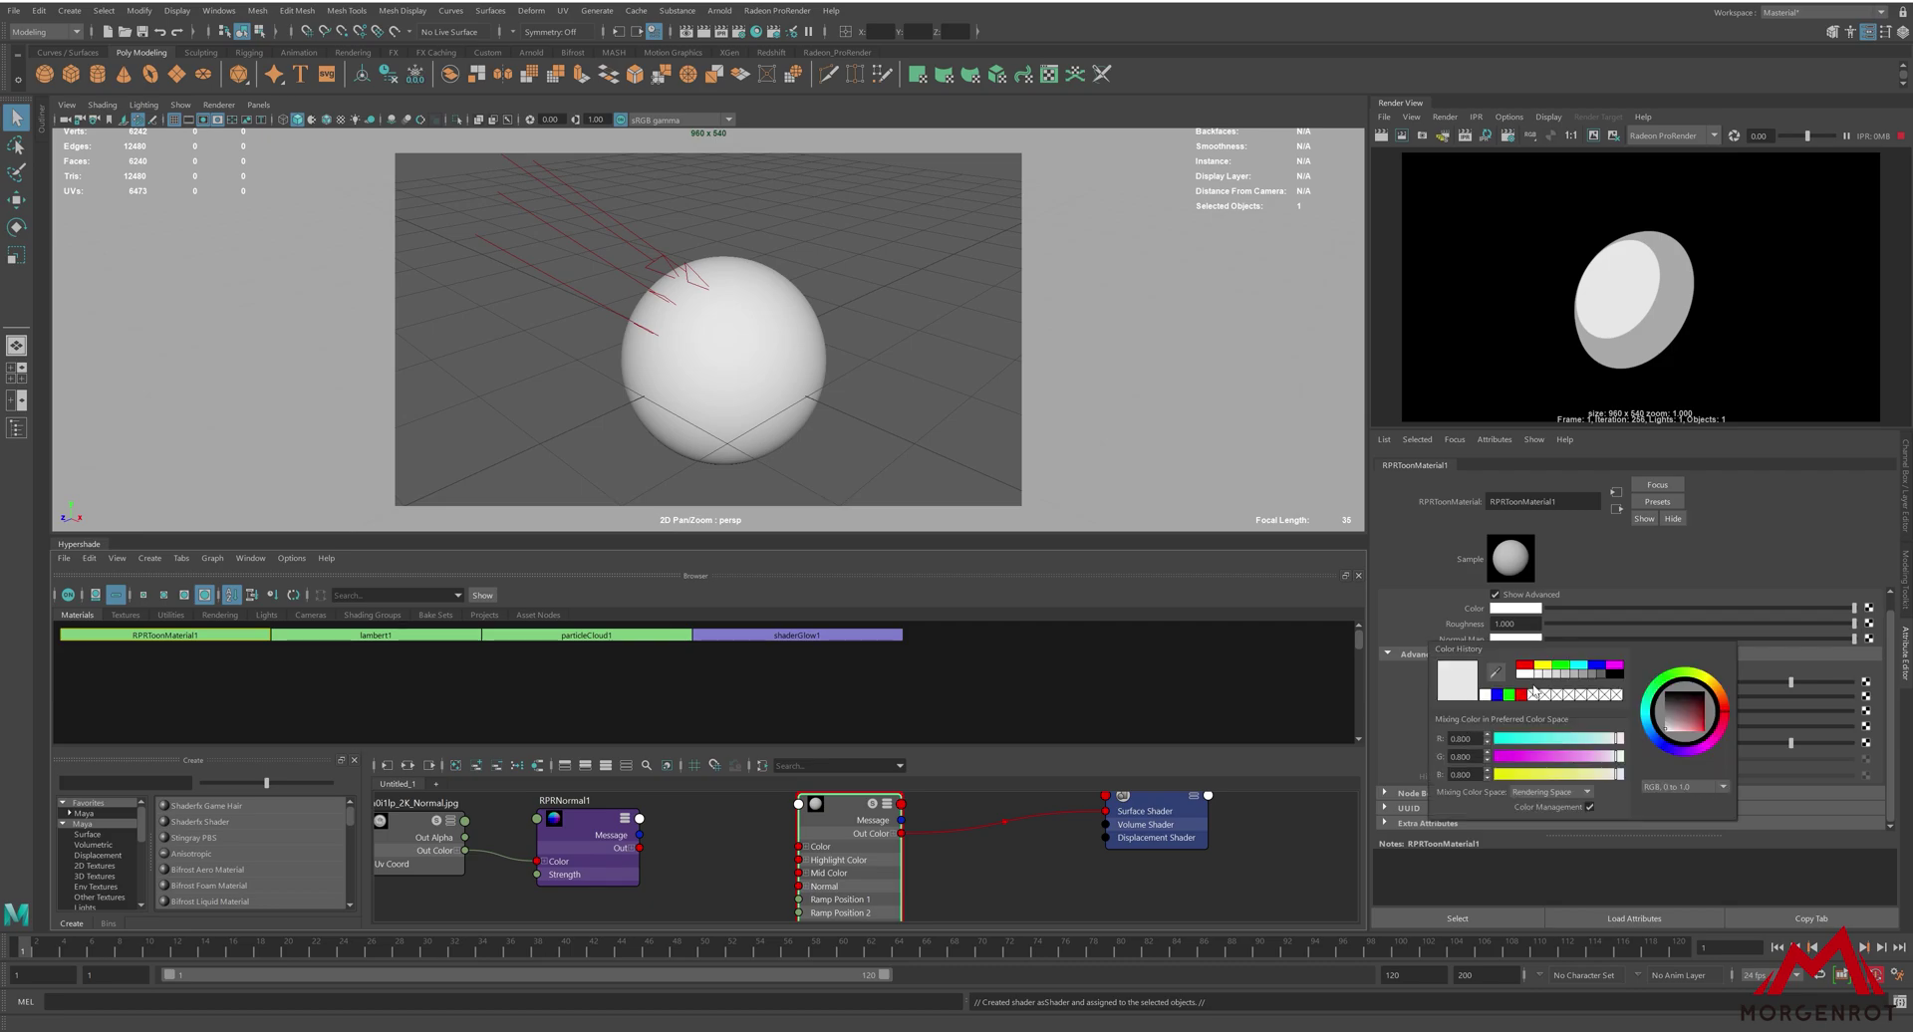
left_click(1526, 668)
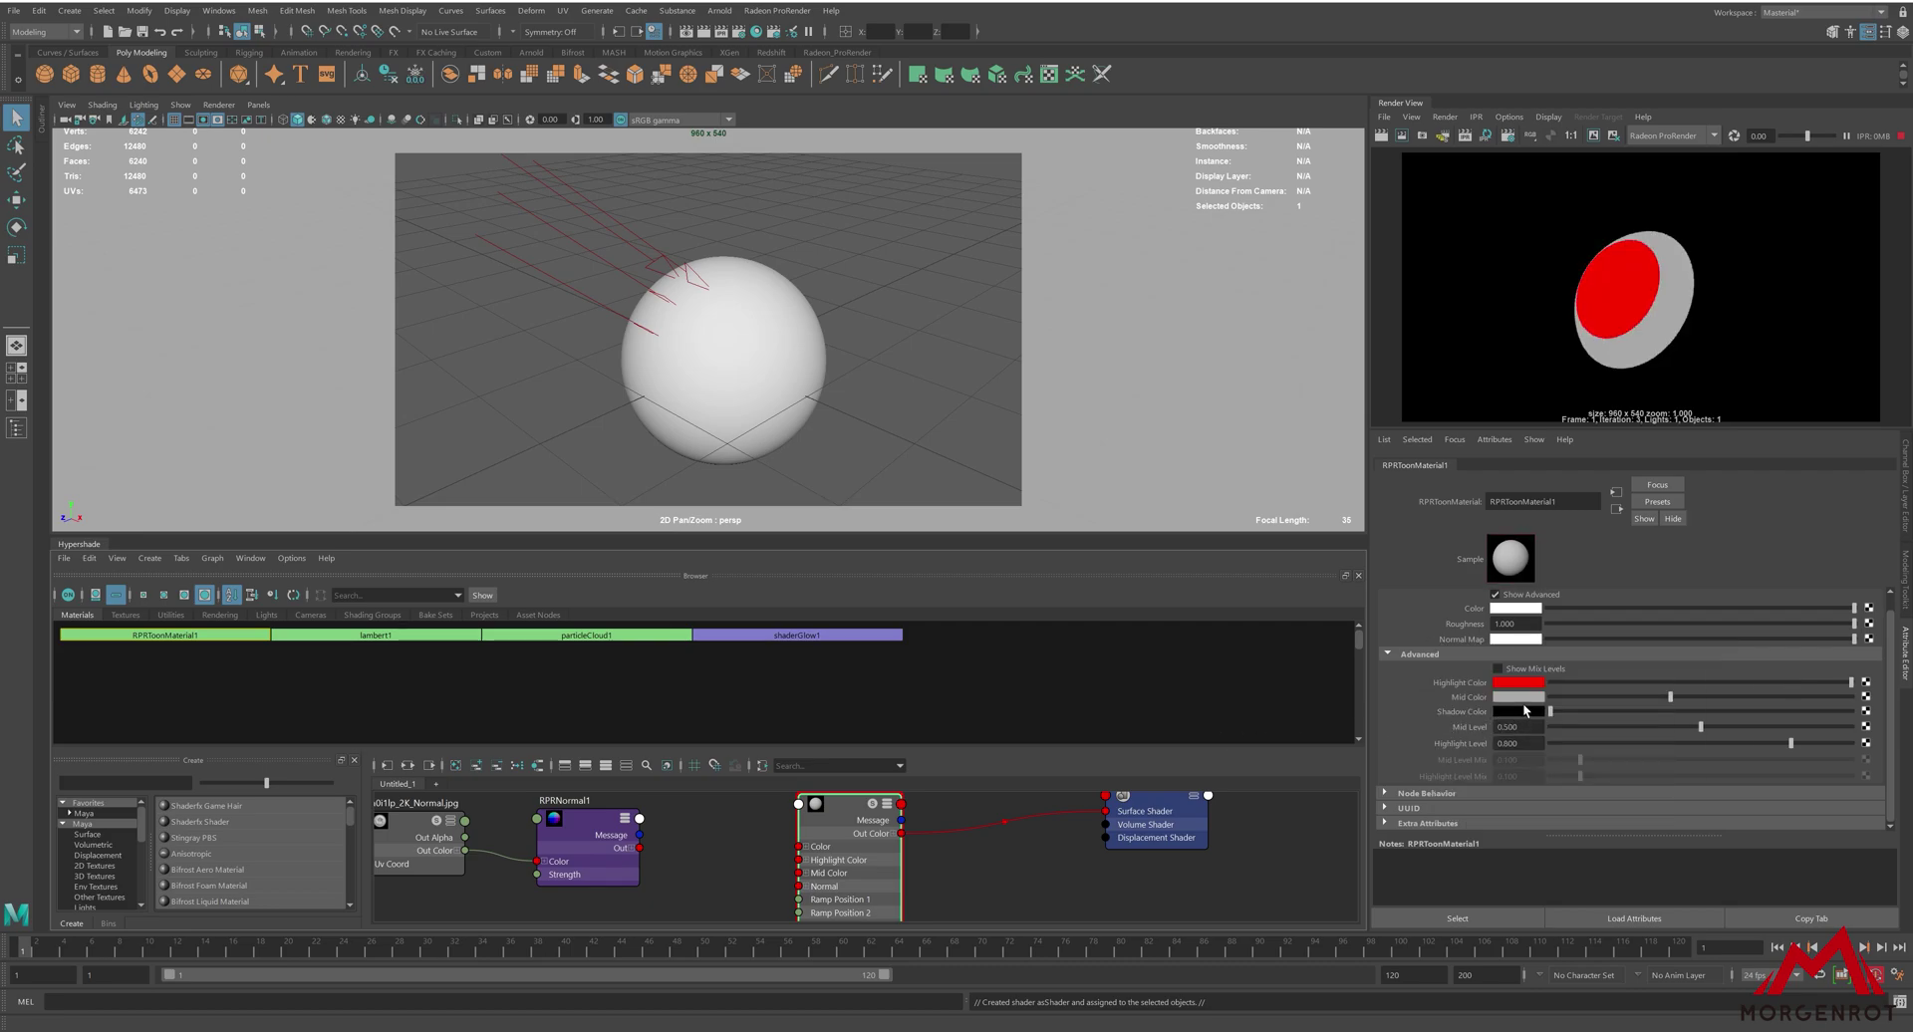
left_click(1521, 698)
left_click(1504, 713)
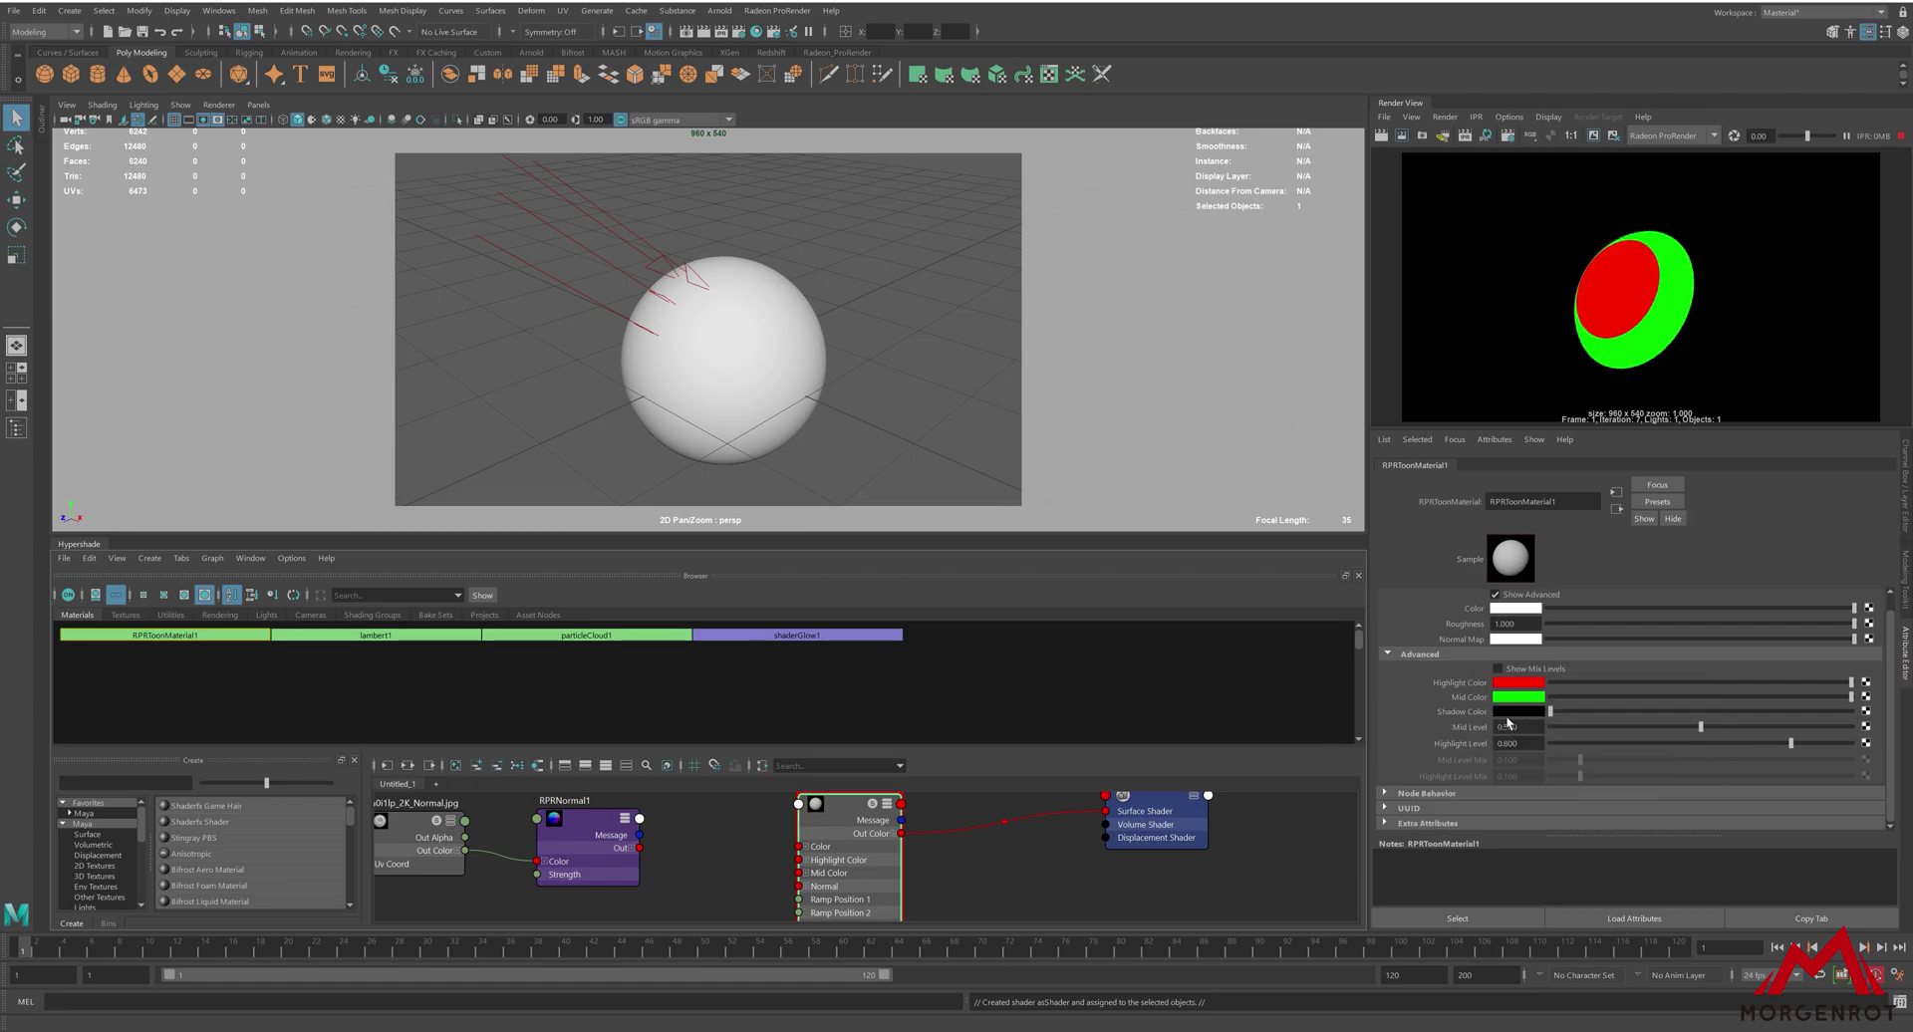
left_click(1509, 713)
left_click(1485, 721)
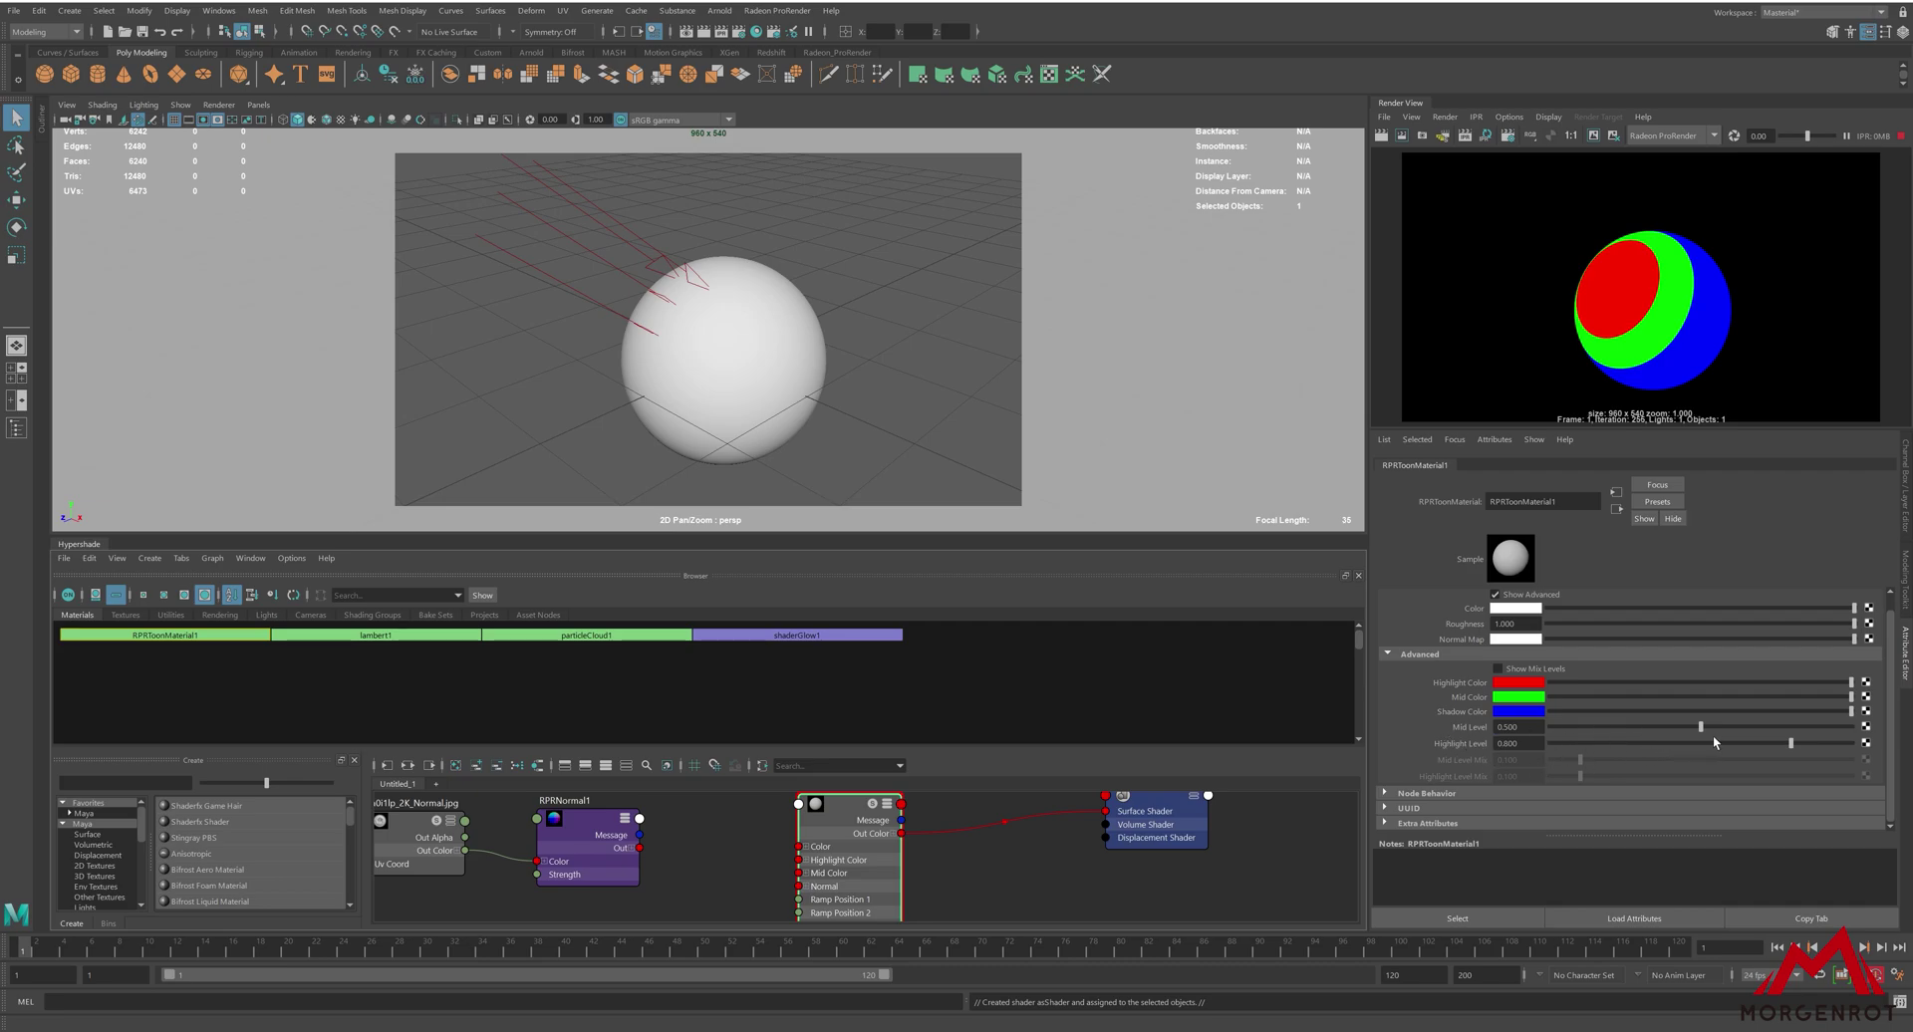
left_click_drag(1701, 727, 1550, 737)
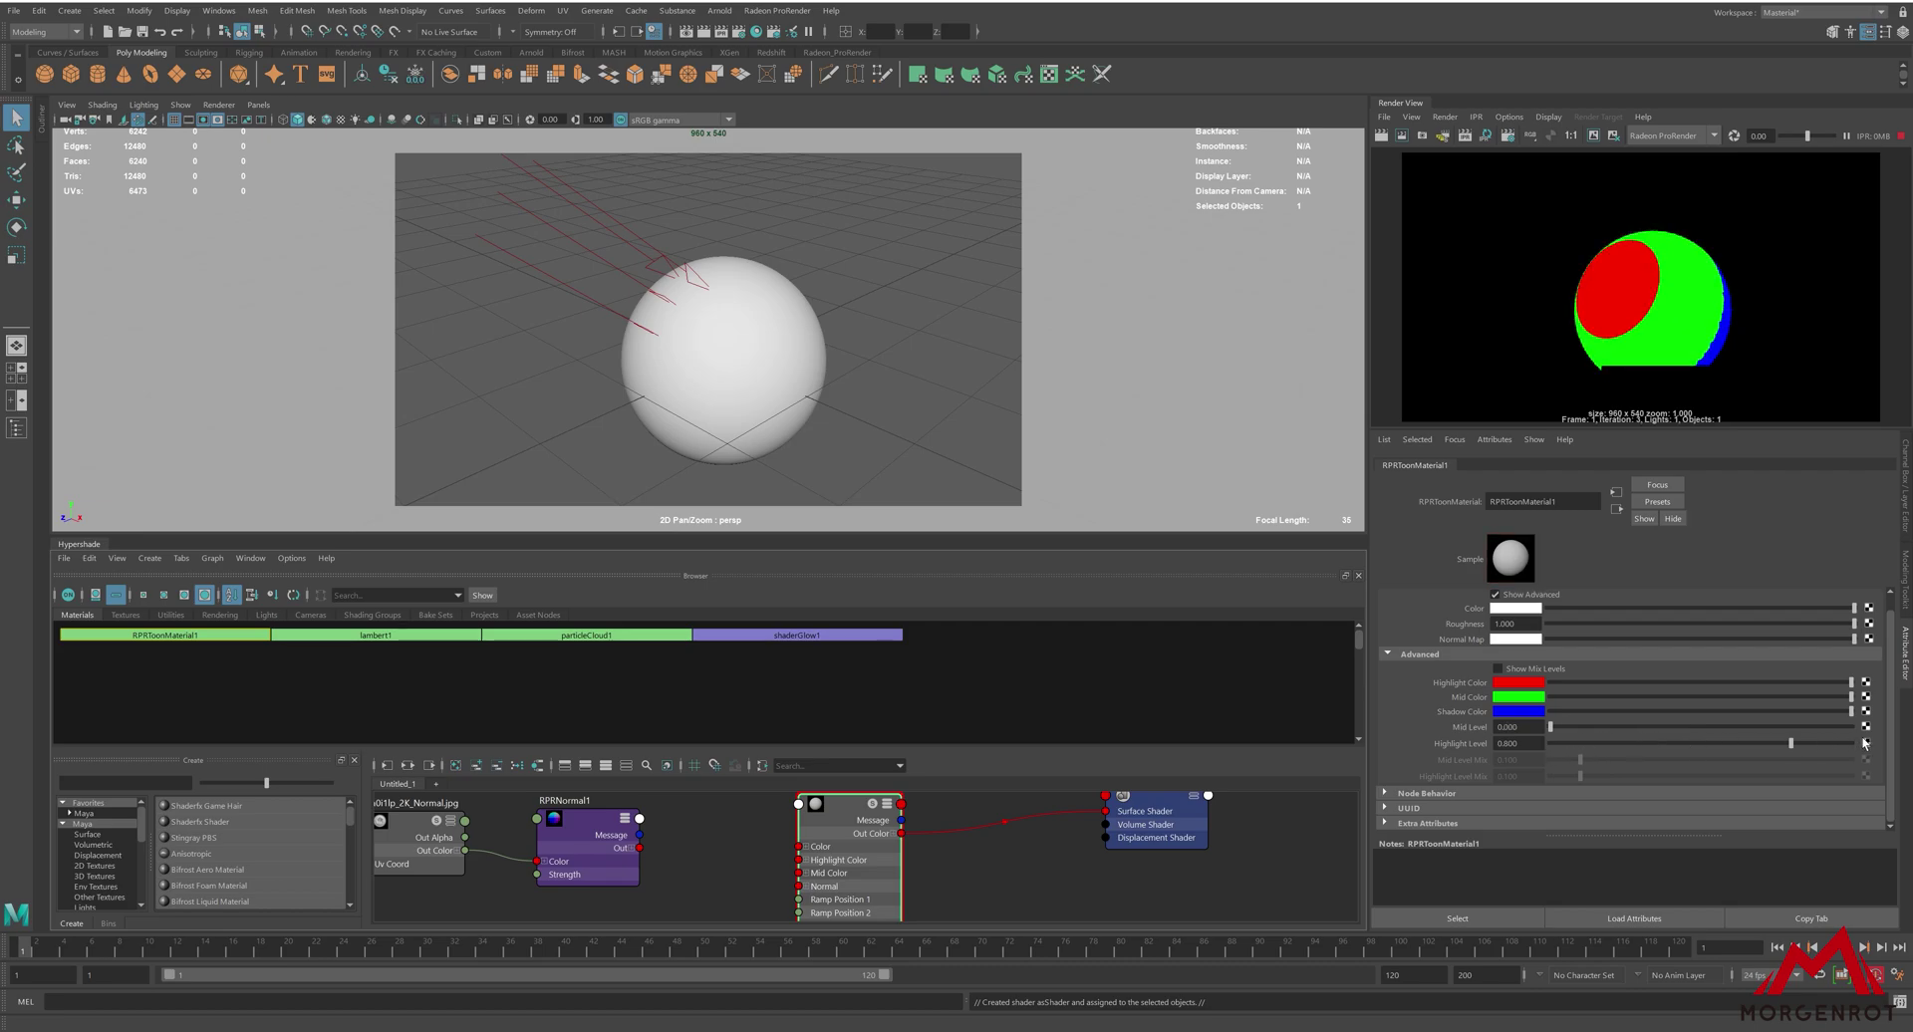
left_click_drag(1550, 727, 1720, 733)
double_click(1510, 727)
type("0.5")
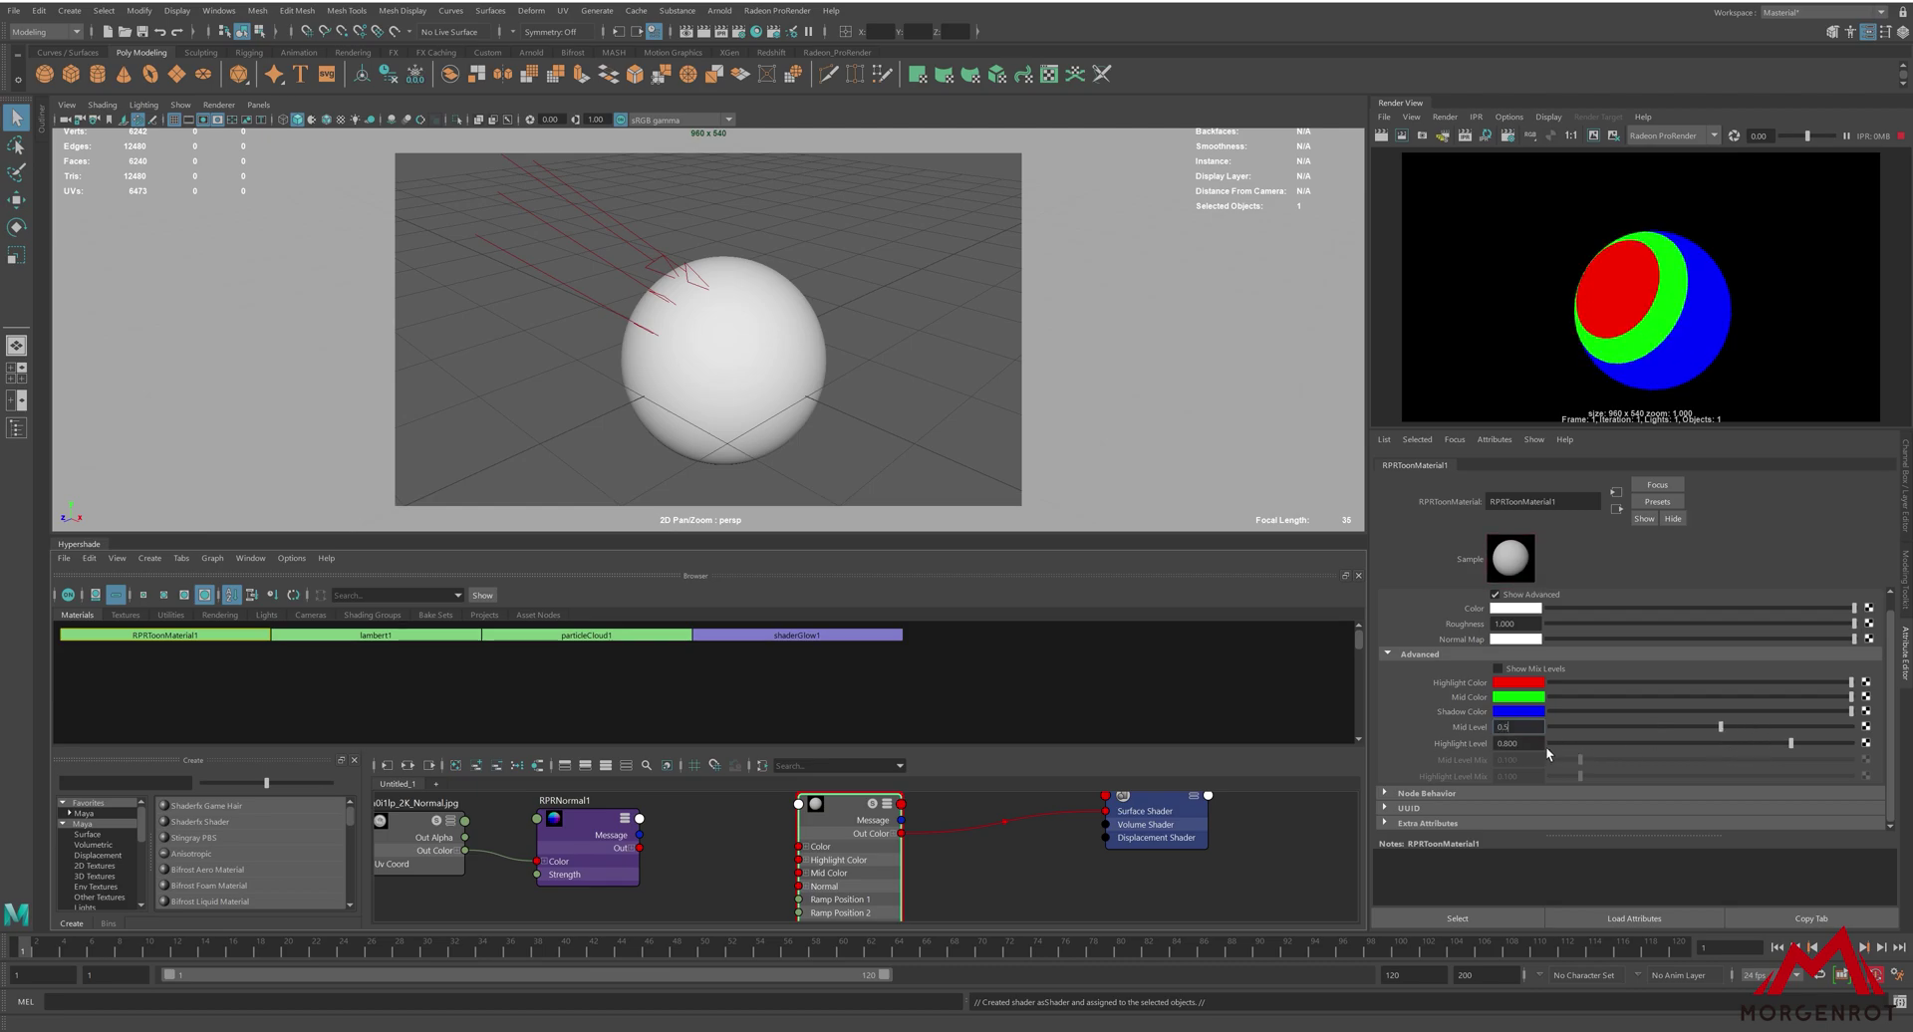
mouse_move(1790, 751)
left_mouse_down()
mouse_move(1808, 750)
mouse_move(1768, 743)
left_mouse_up()
double_click(1516, 743)
type("0.")
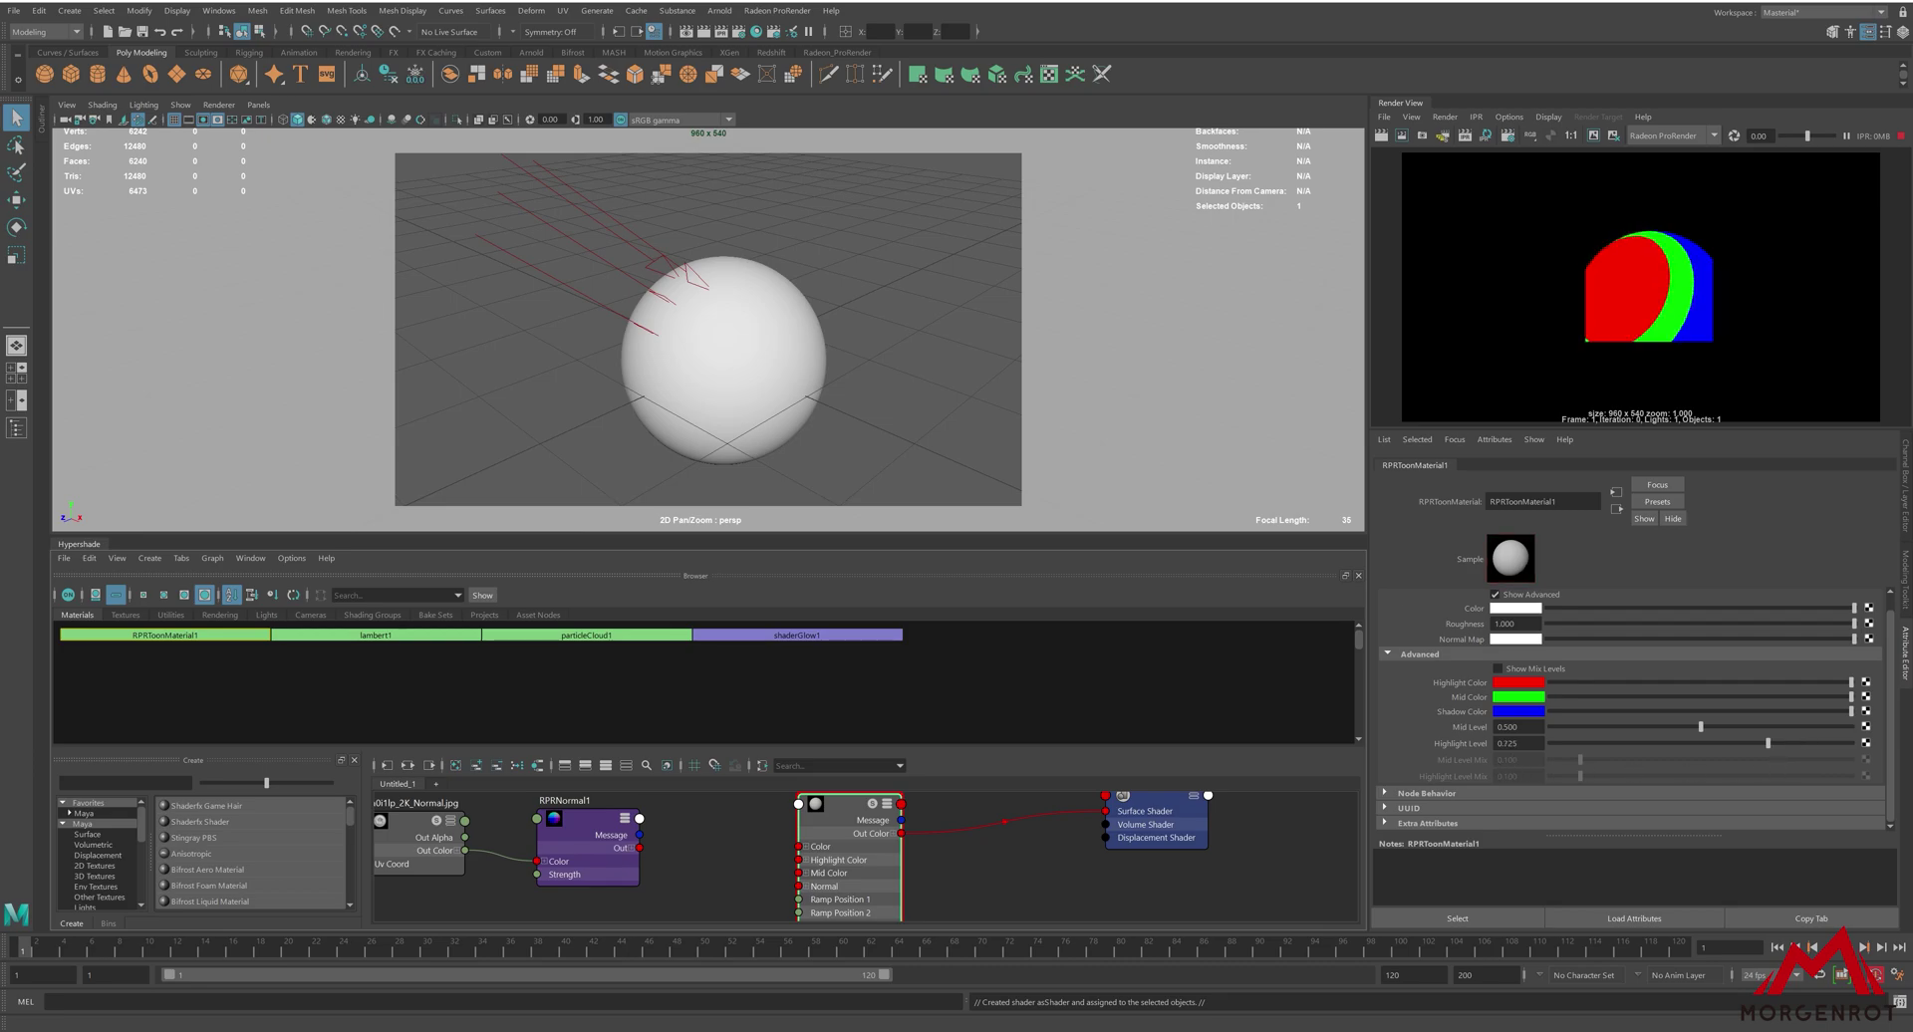
type("8")
key("Return")
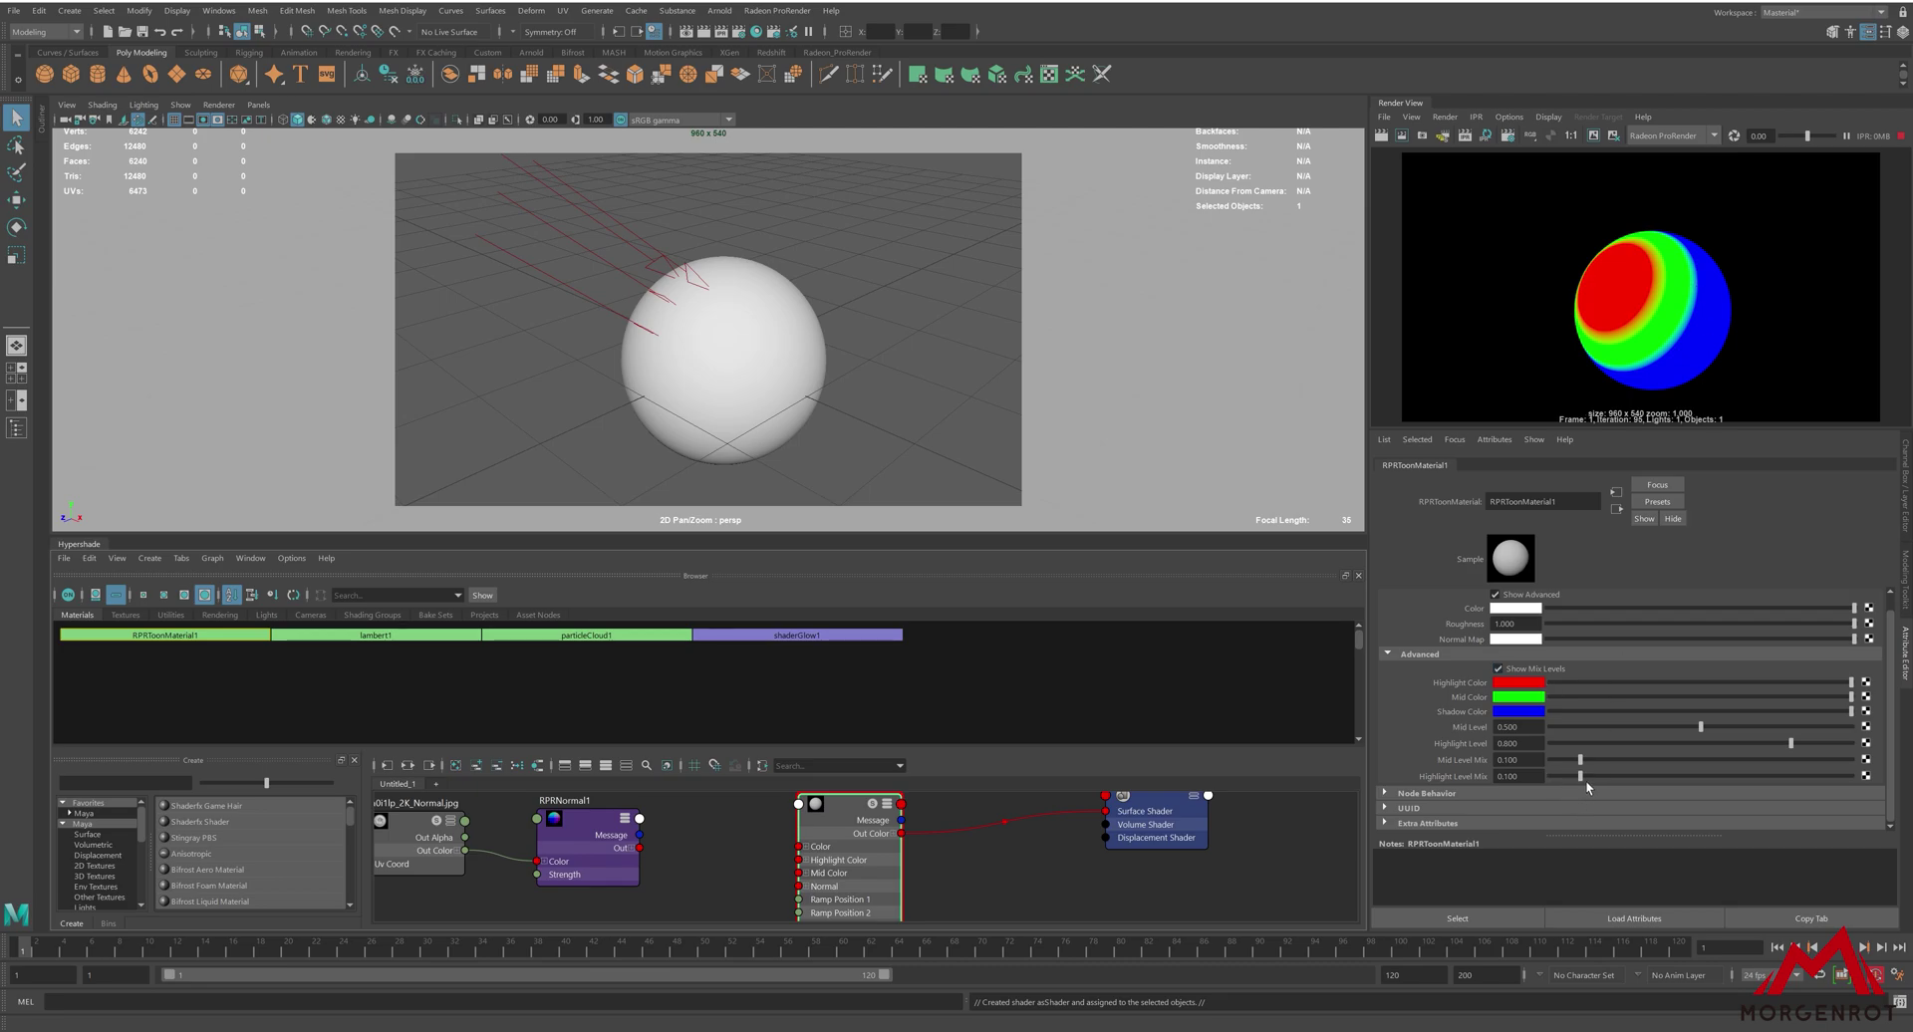
left_click_drag(1586, 780, 1690, 786)
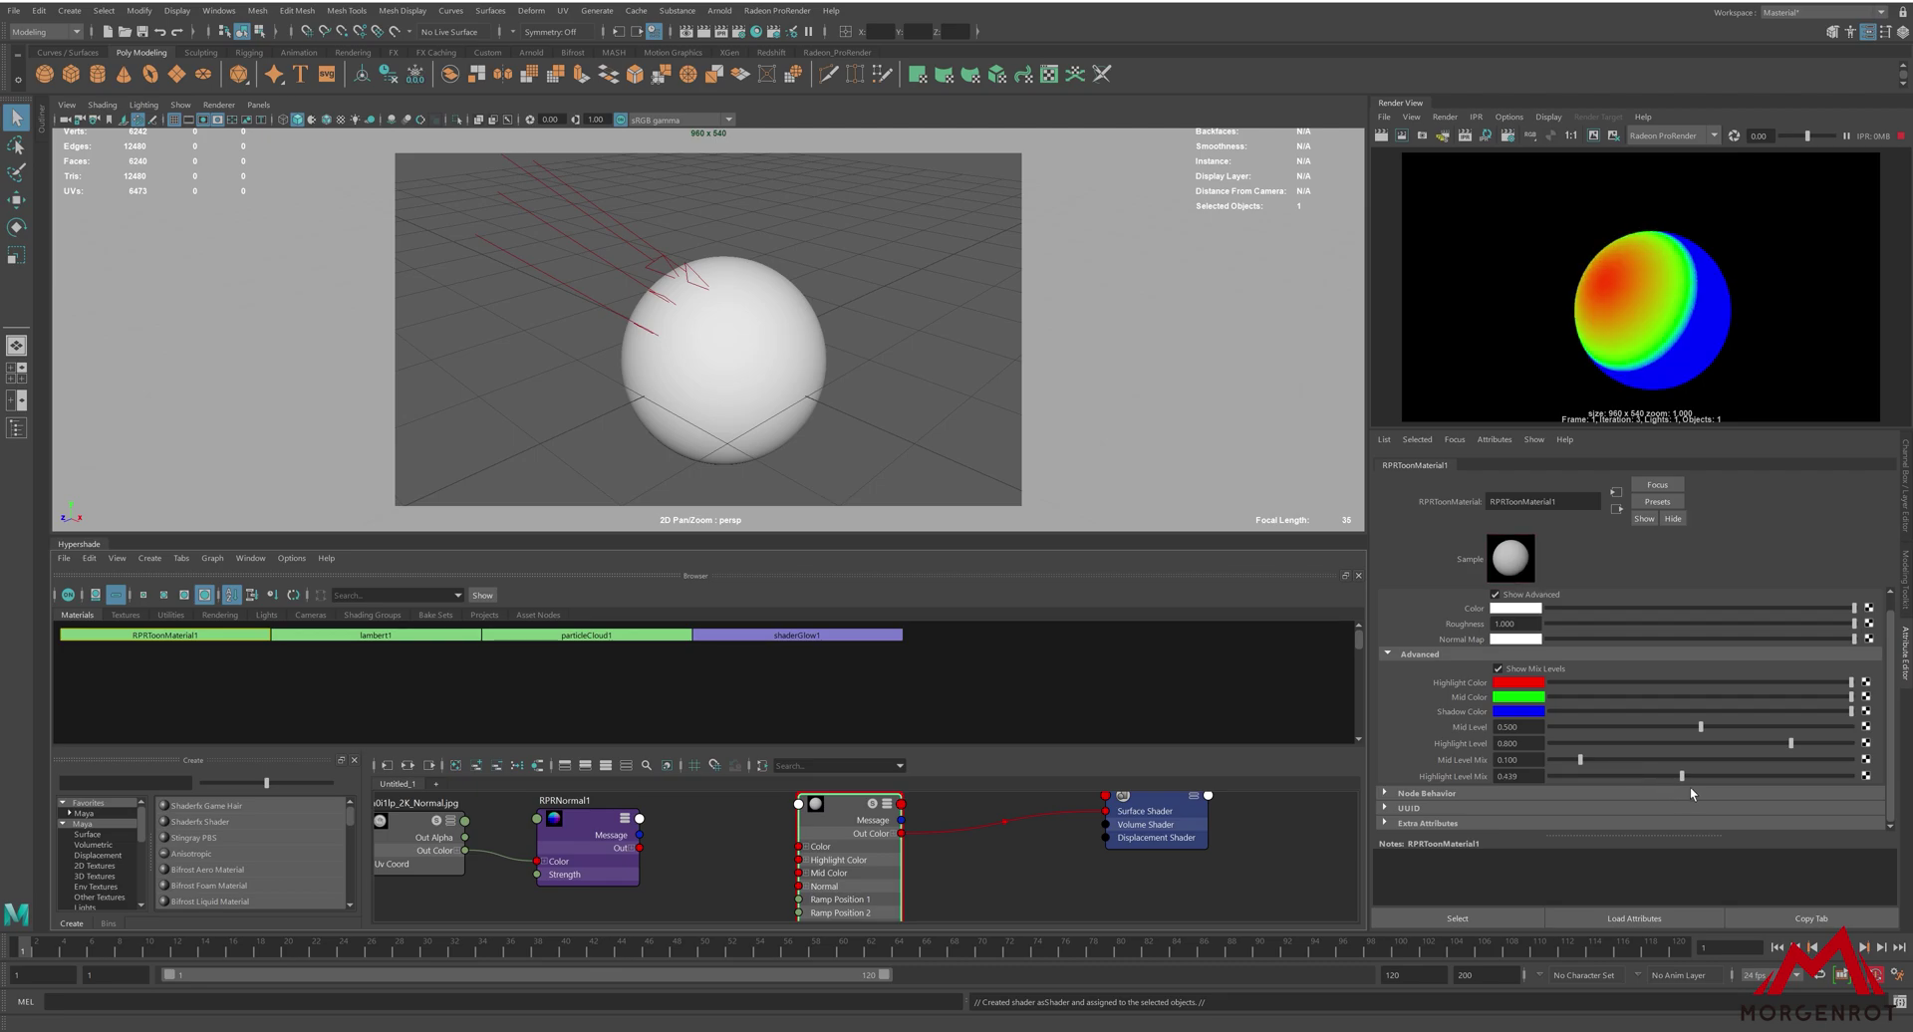
left_click(1497, 669)
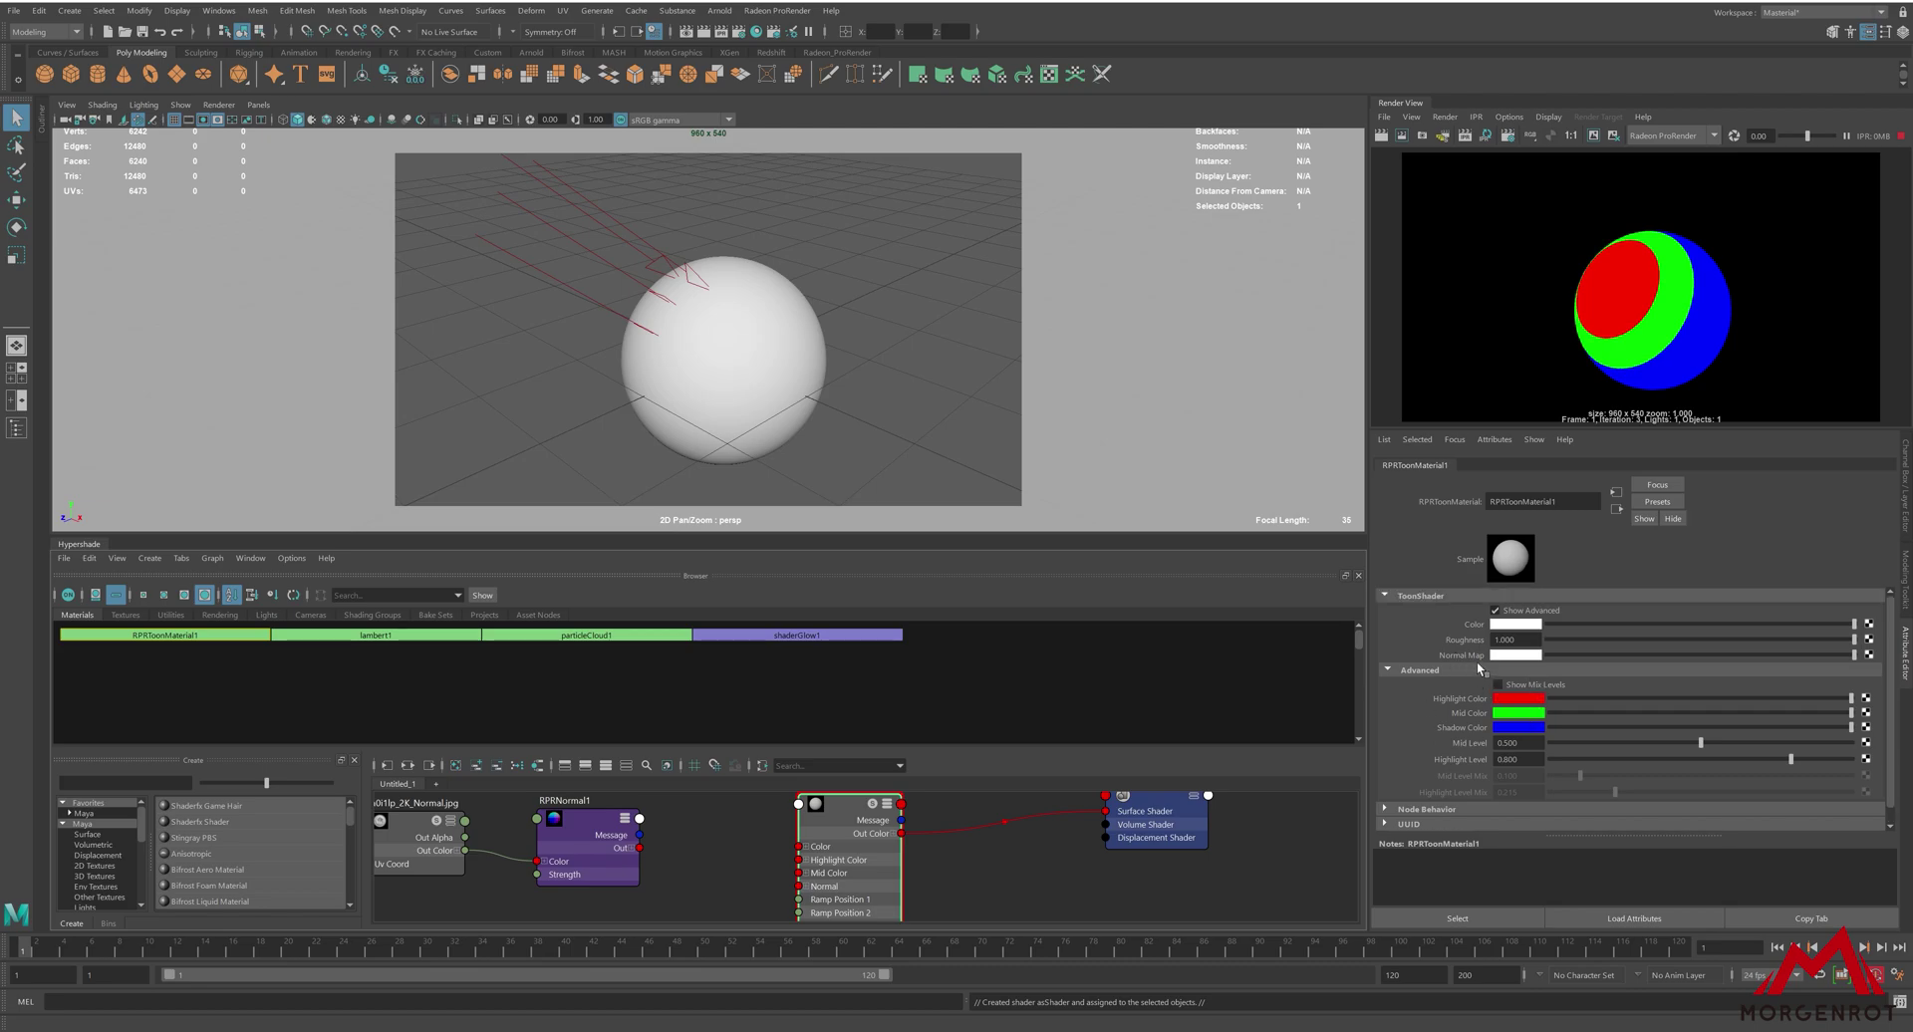
- Connect RPRNormal1's Out to RPRToonMaterial1's Normal input
scroll(817, 884, "up", 2)
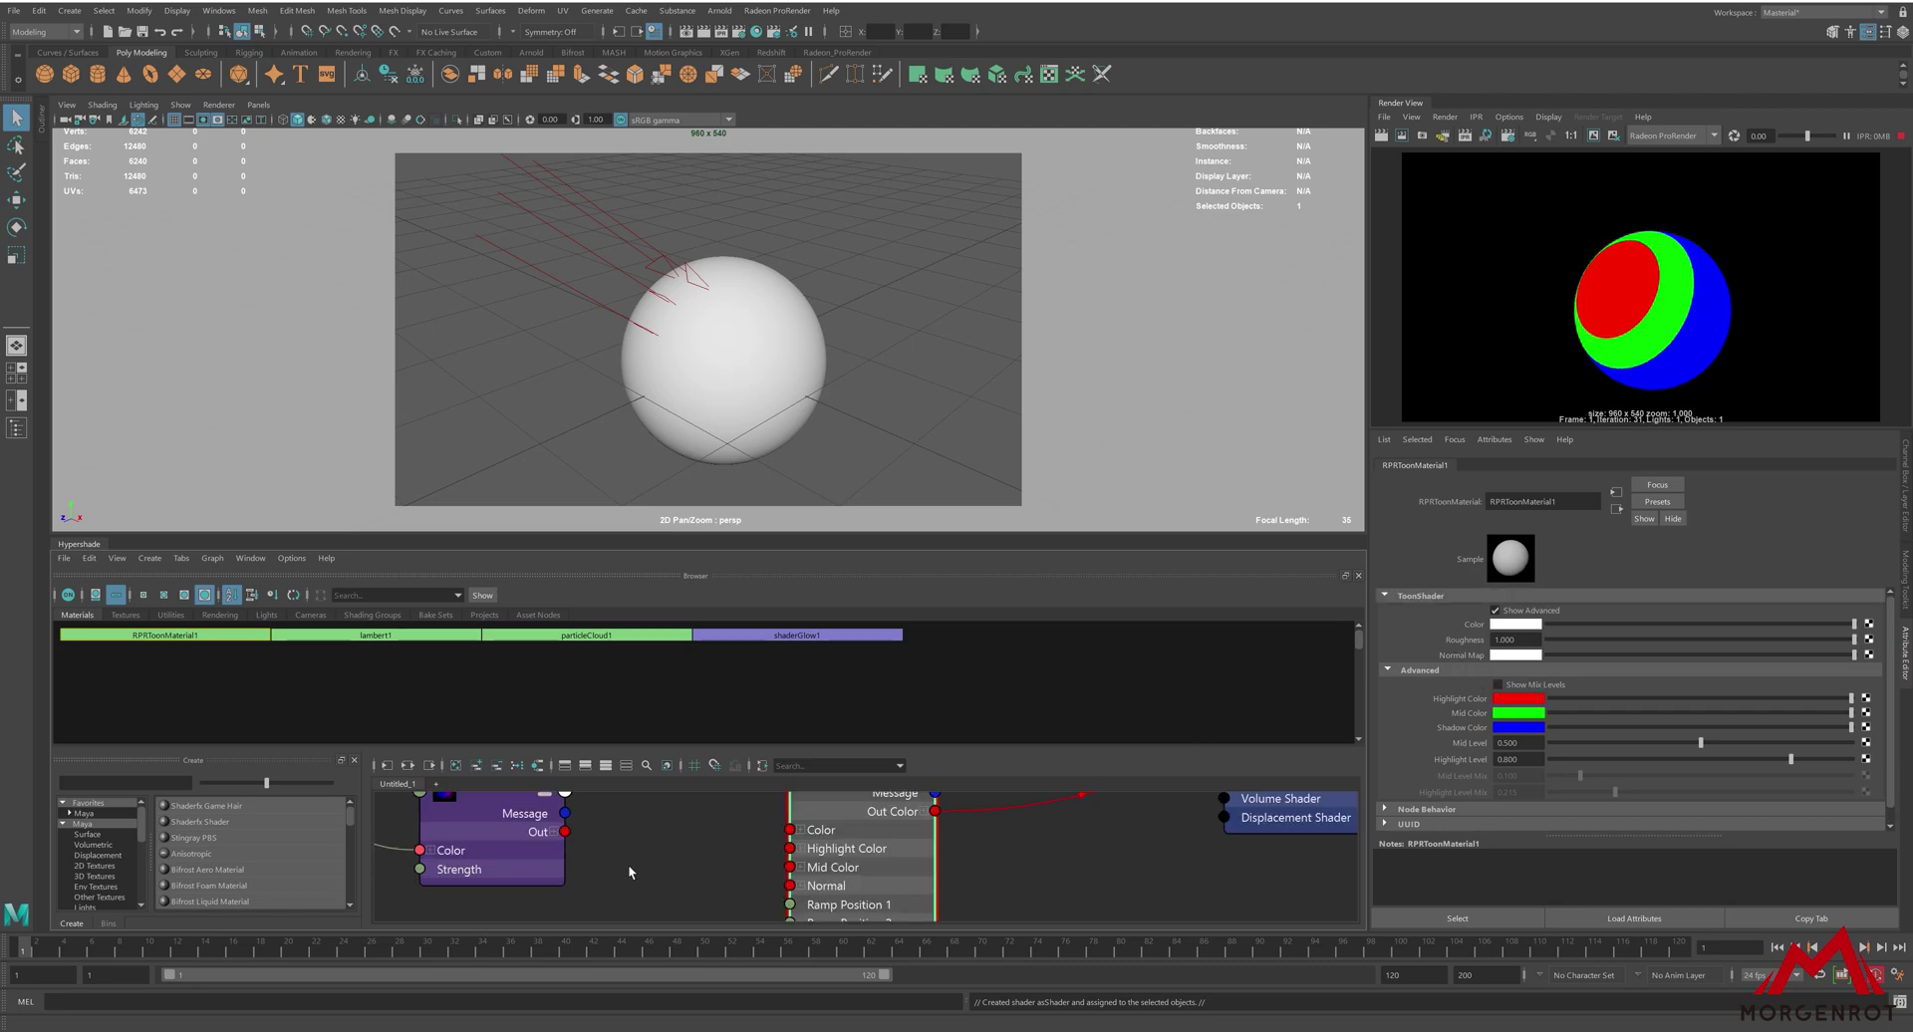
left_click_drag(564, 831, 797, 888)
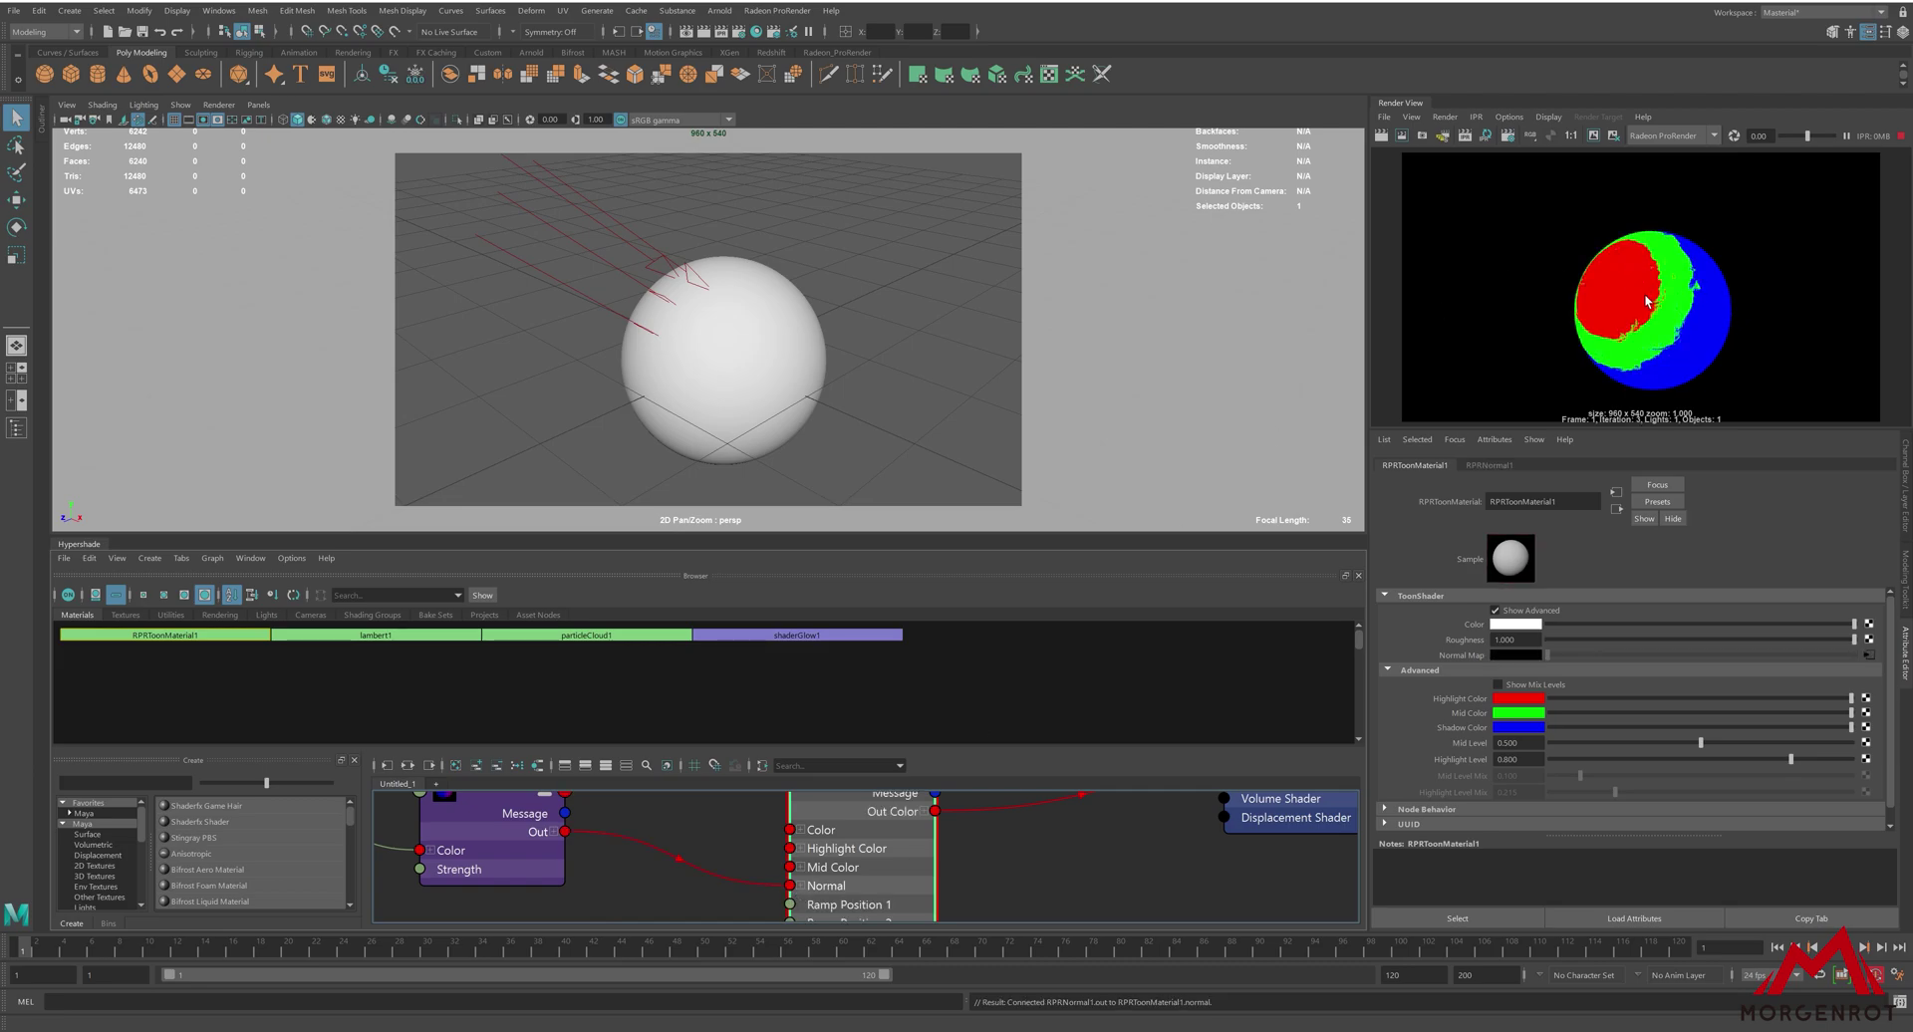
scroll(1670, 321, "up", 2)
scroll(1670, 320, "up", 1)
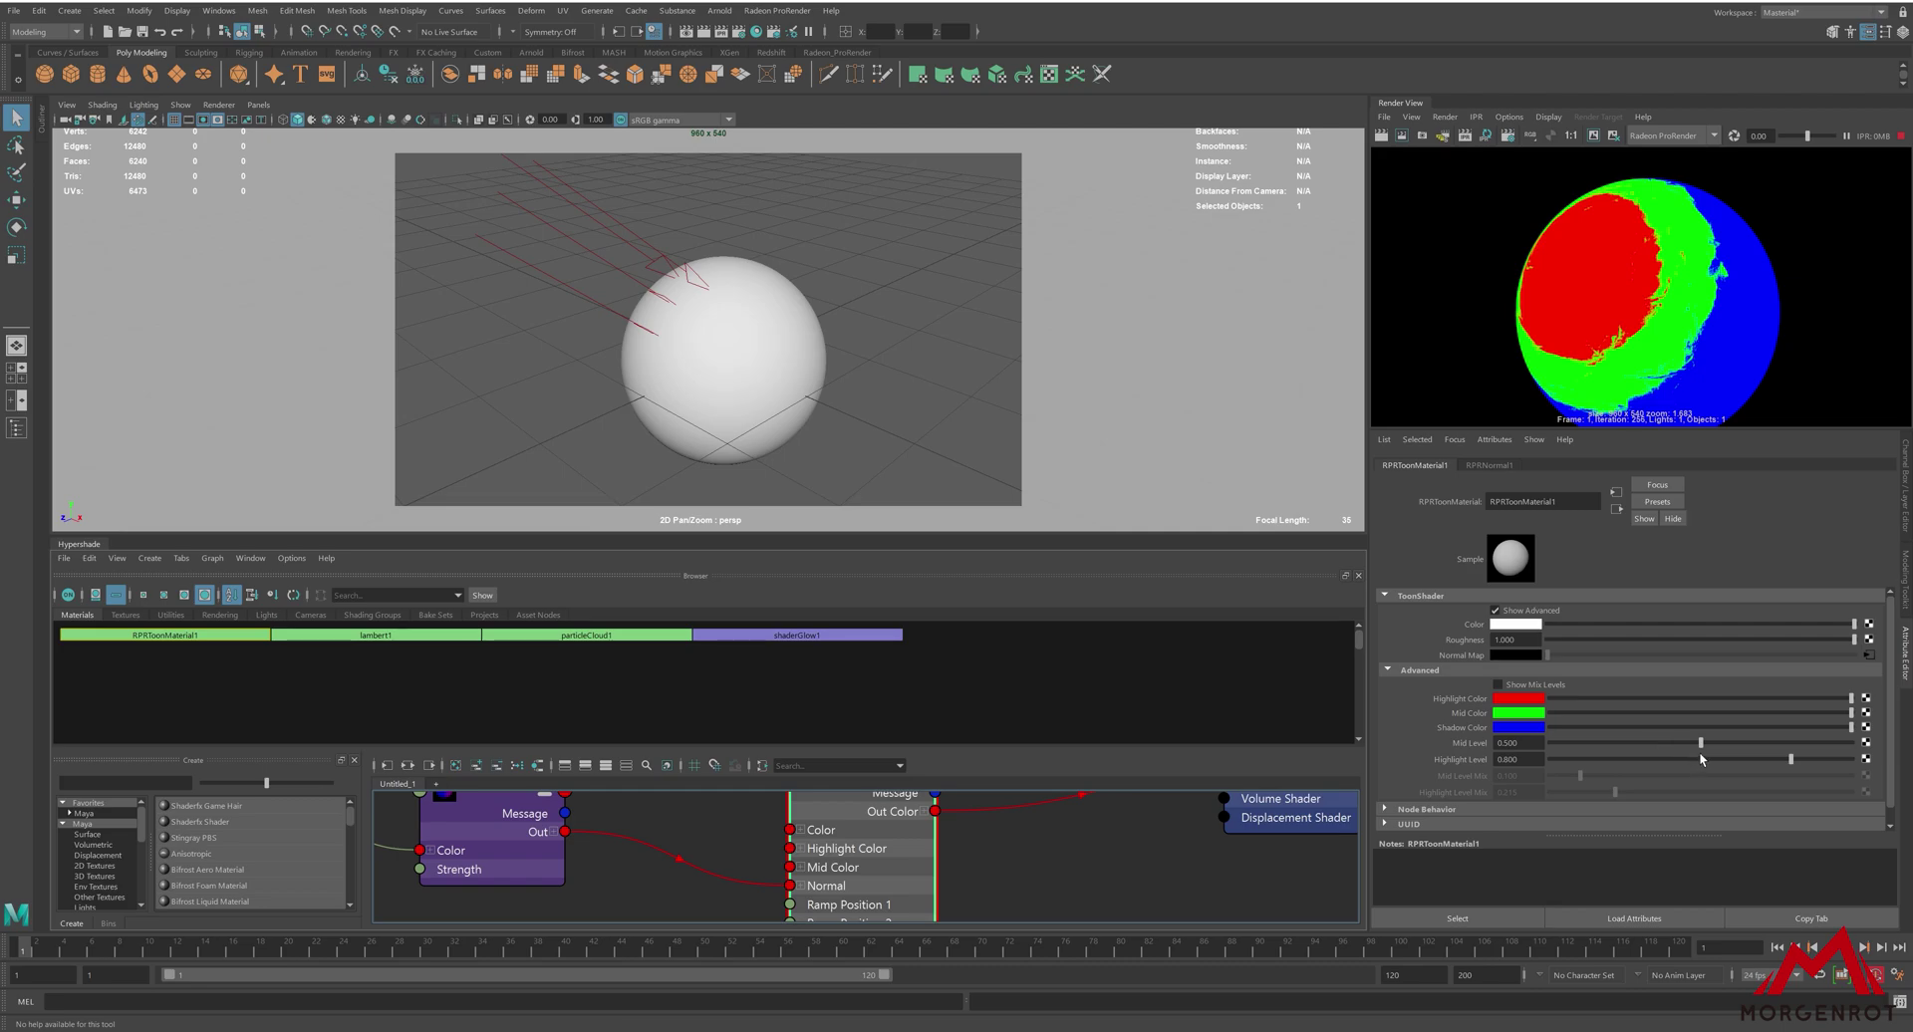
- Raise Highlight Level to about 0.816 and select the rm0i1lp_2K_Normal.jpg file node
left_click_drag(1790, 759, 1671, 749)
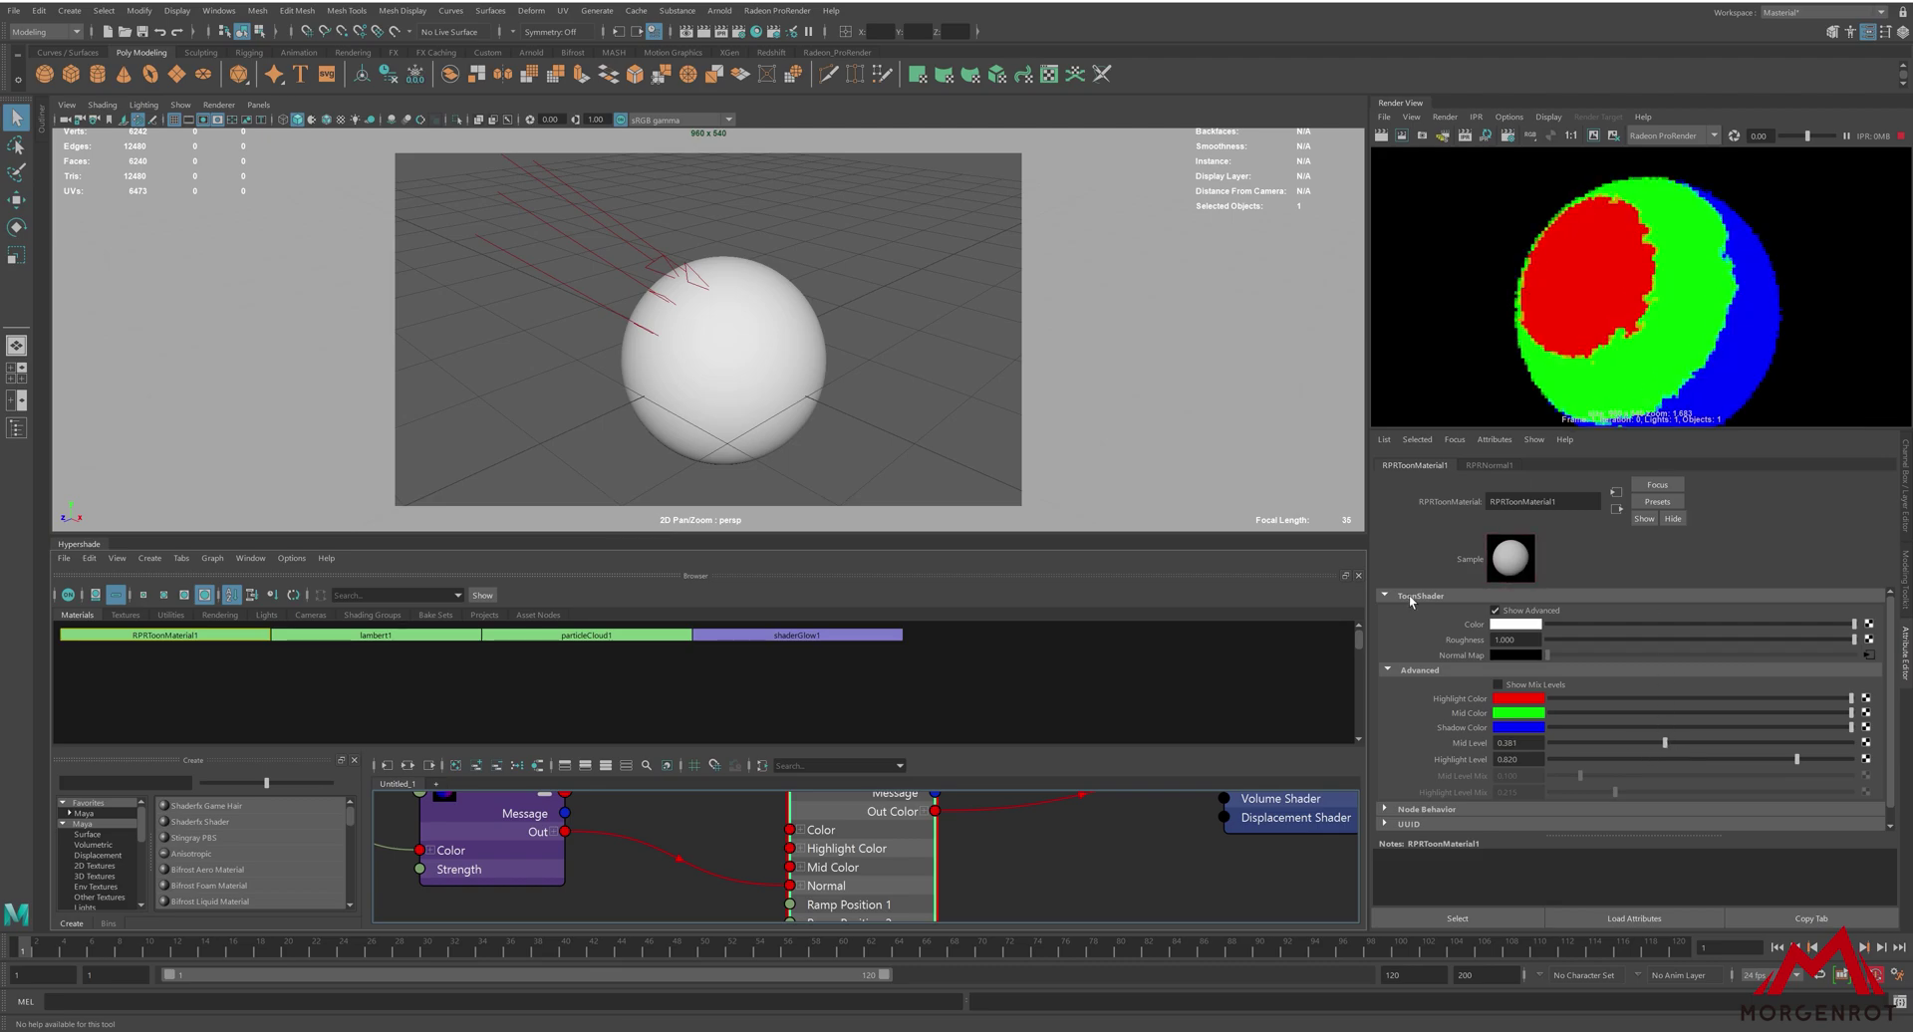
scroll(677, 857, "down", 3)
scroll(485, 876, "up", 3)
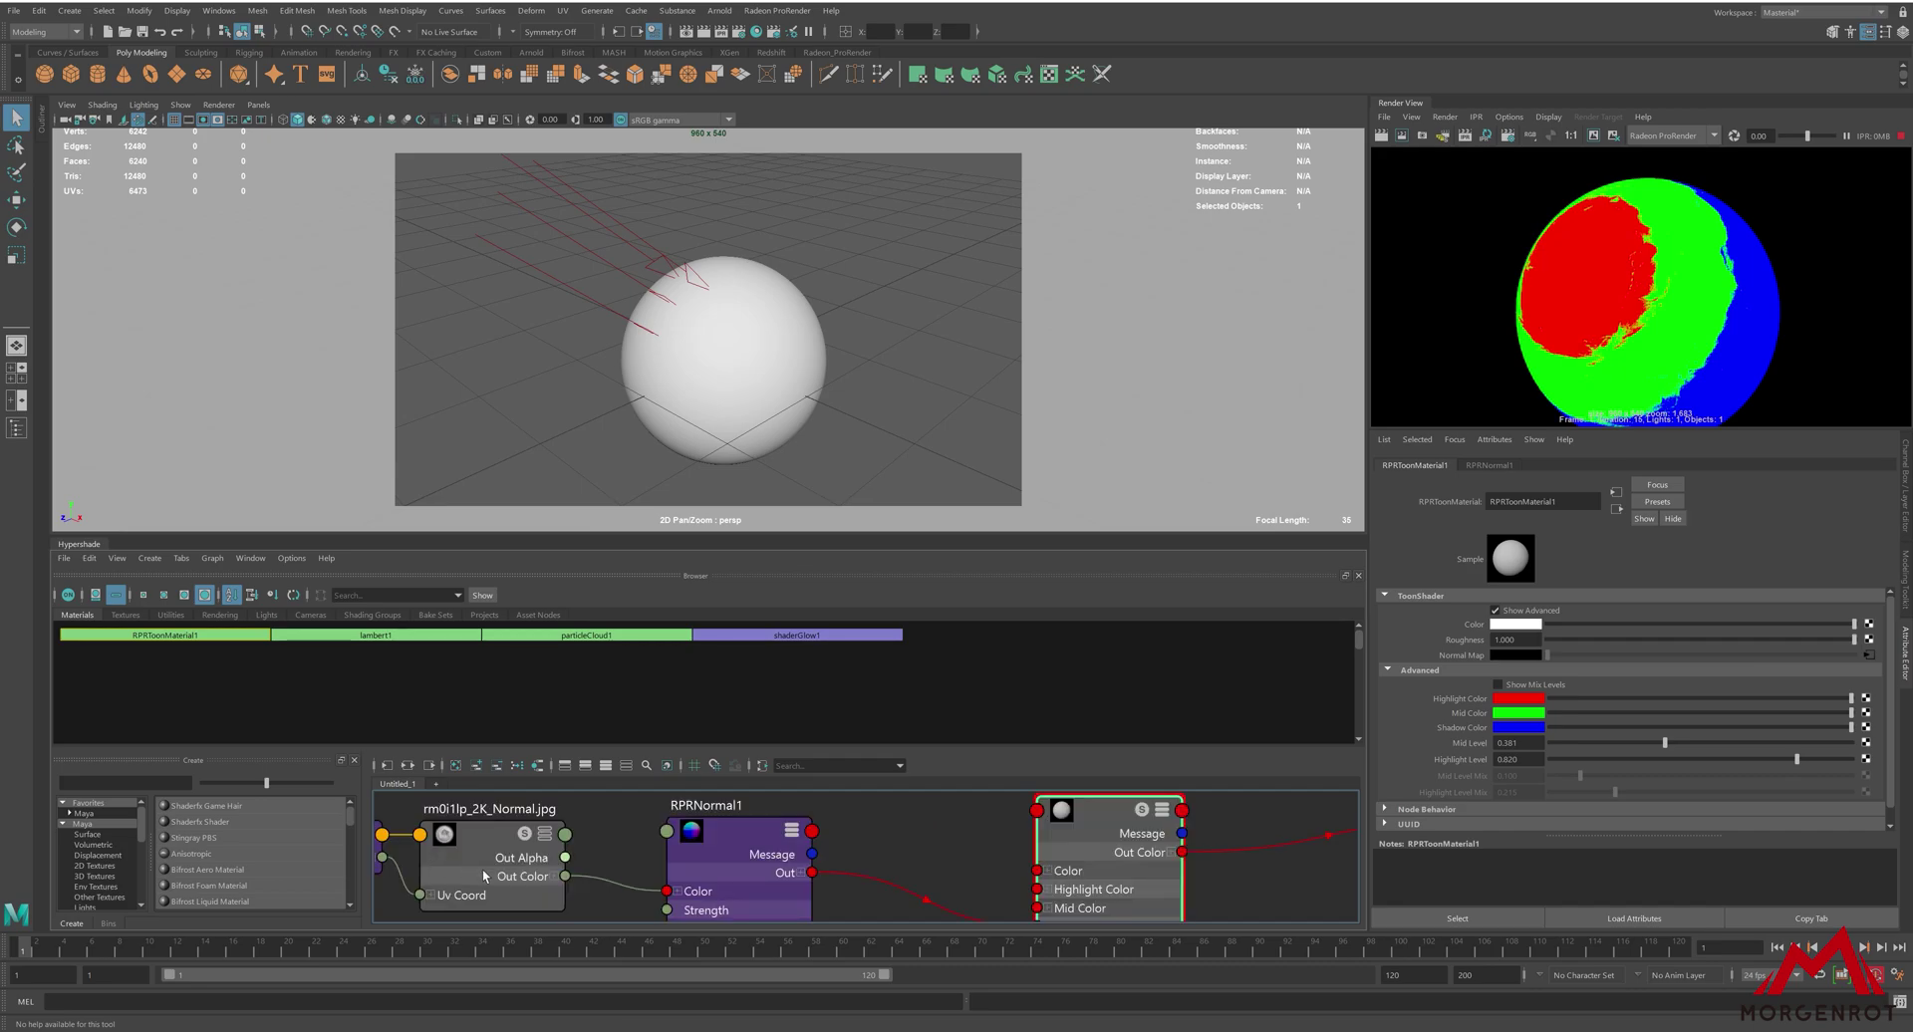
left_click(486, 876)
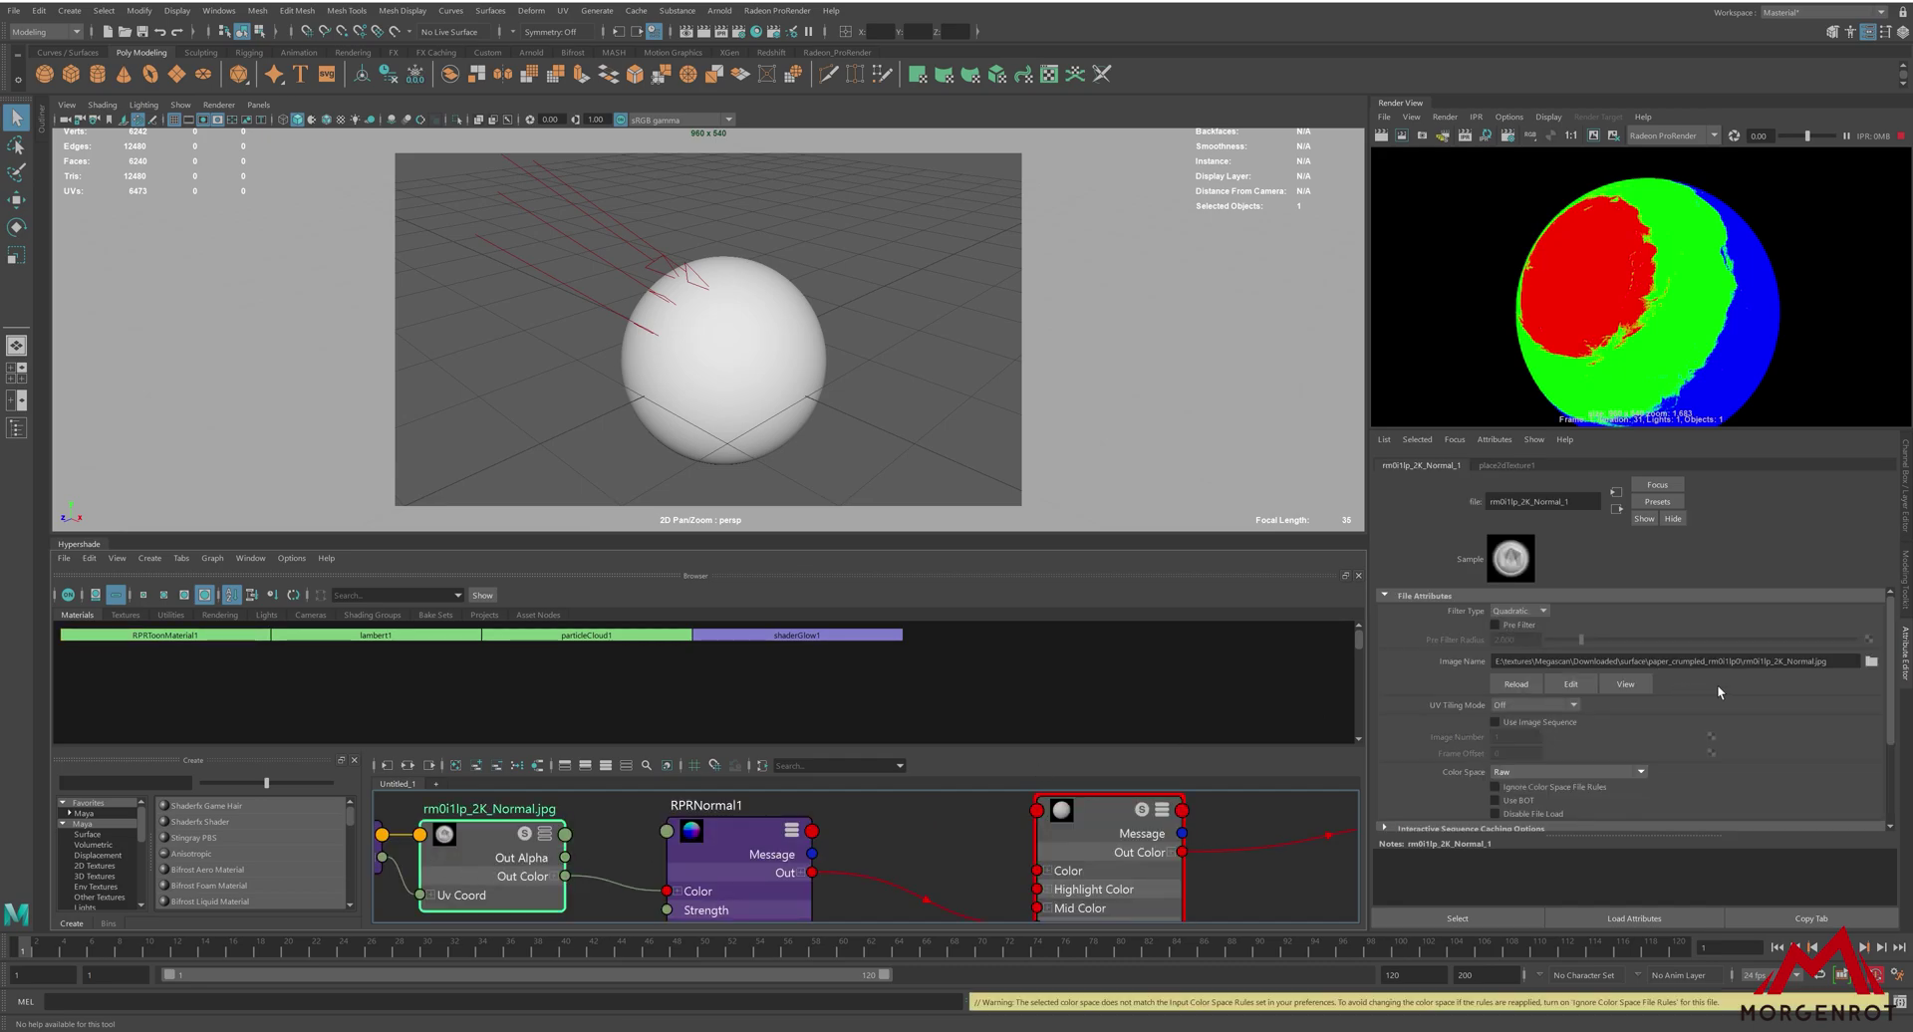
- View the 2048x2048 crumpled-paper normal map rm0i1lp_2K_Normal.jpg in FCheck
left_click(1638, 690)
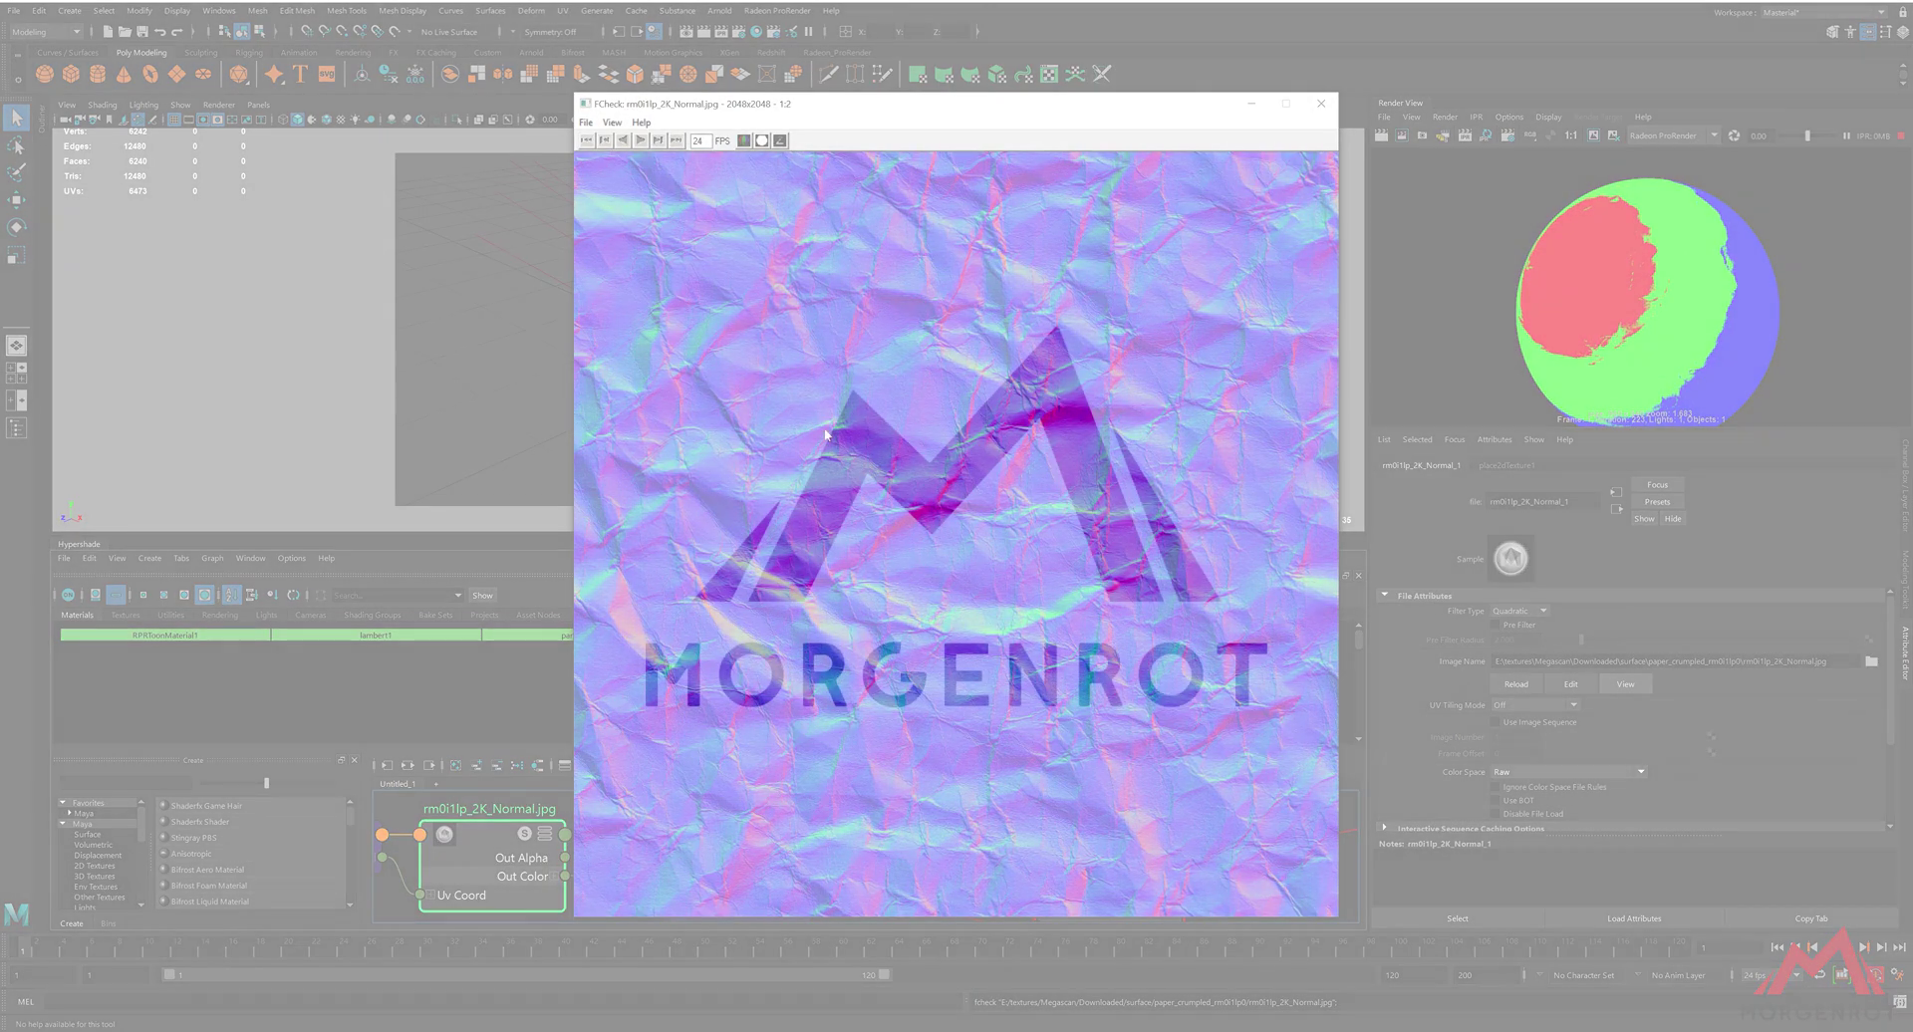